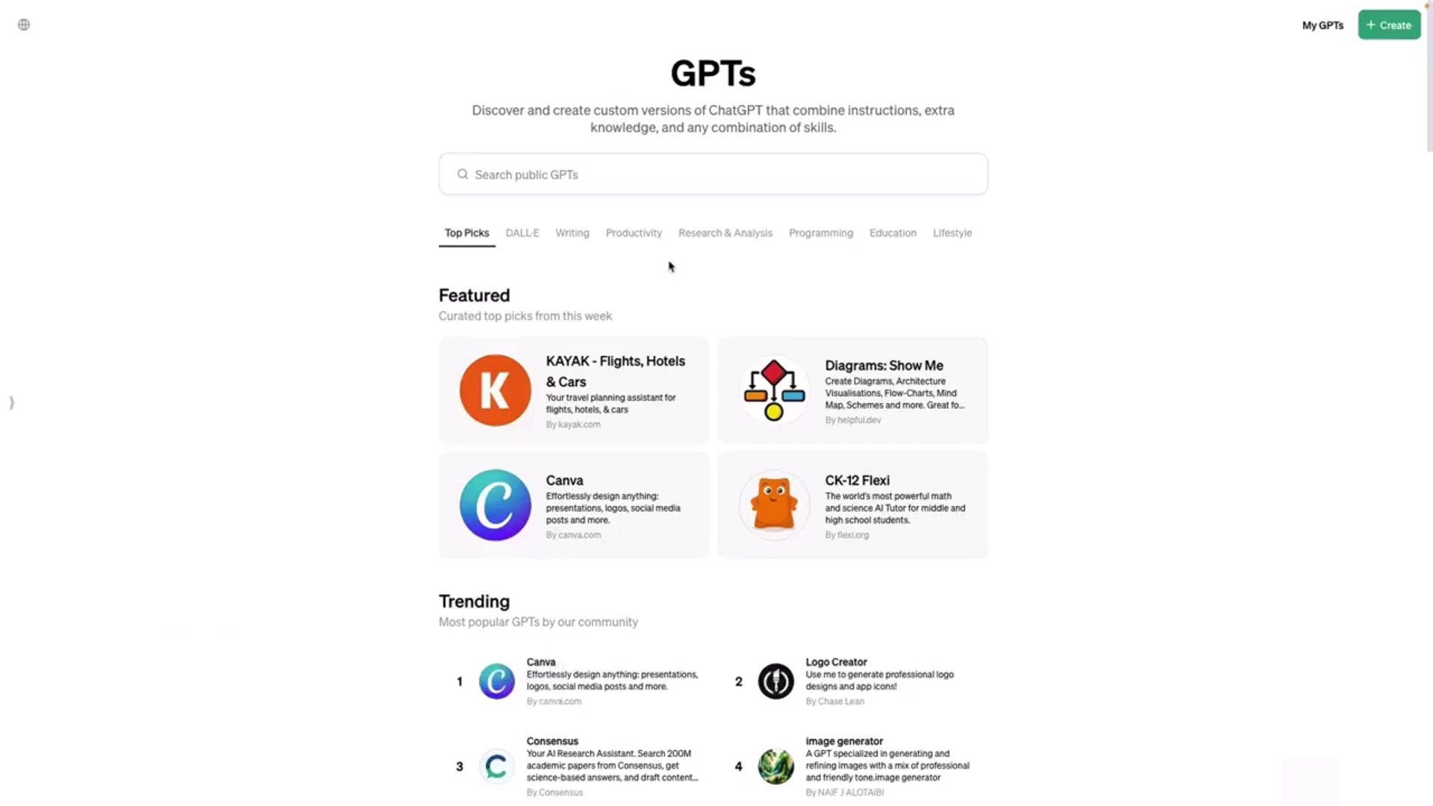
- Browse the Explore GPTs gallery from the DALL·E section down to the Productivity category
{"action": "left_click", "coordinate": [532, 239]}
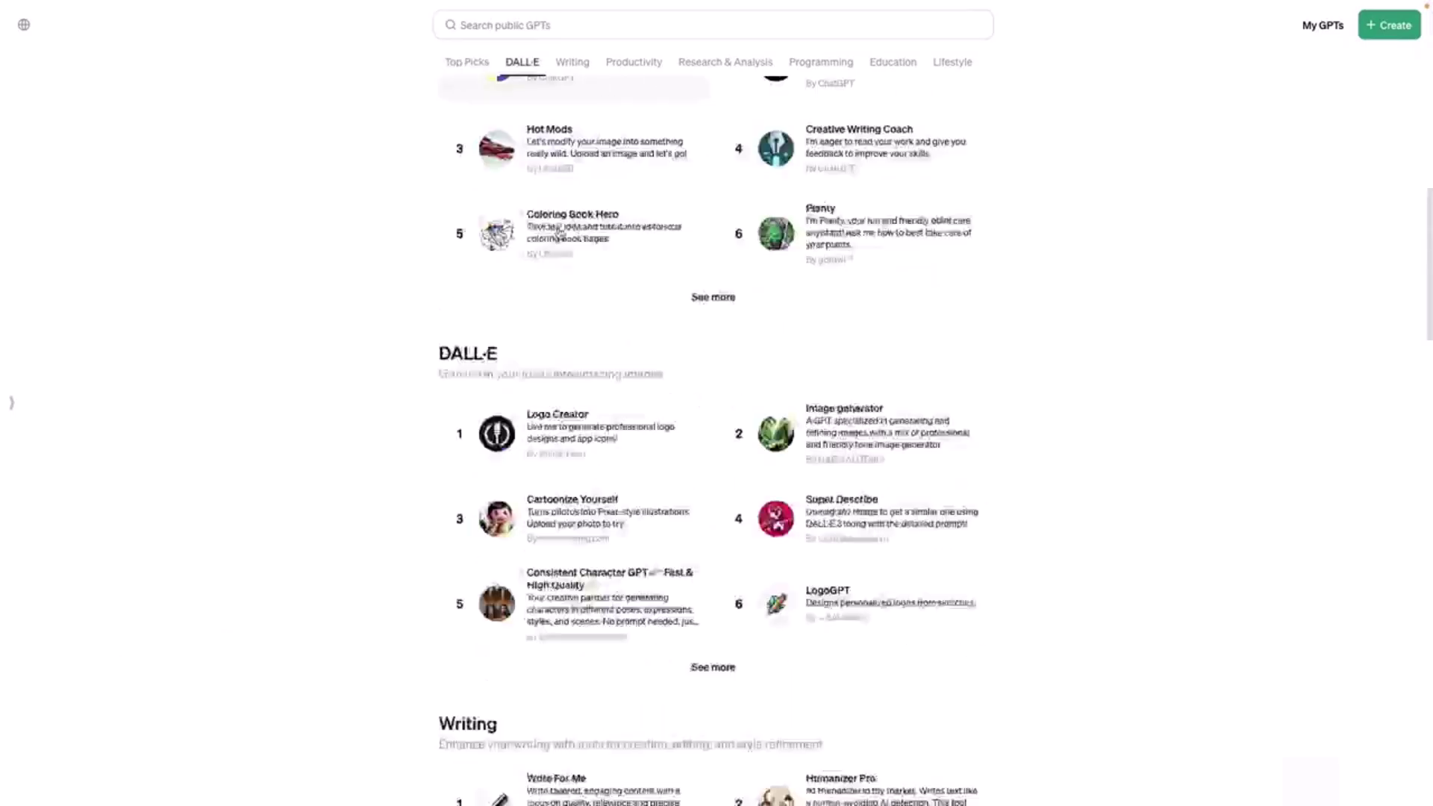
{"action": "scroll", "coordinate": [694, 400], "scroll_direction": "down", "scroll_amount": 2}
{"action": "scroll", "coordinate": [694, 400], "scroll_direction": "down", "scroll_amount": 2}
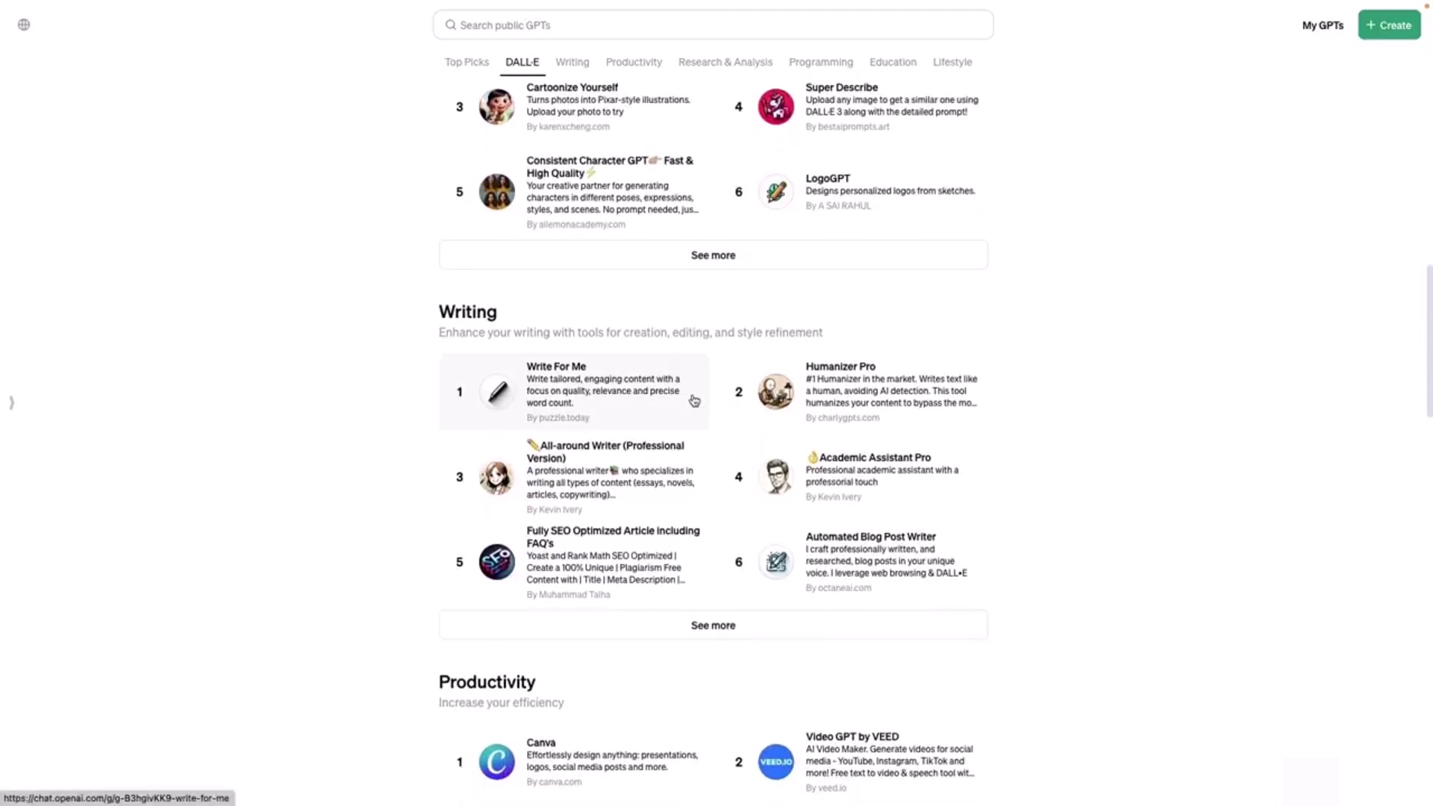
{"action": "scroll", "coordinate": [694, 401], "scroll_direction": "down", "scroll_amount": 1}
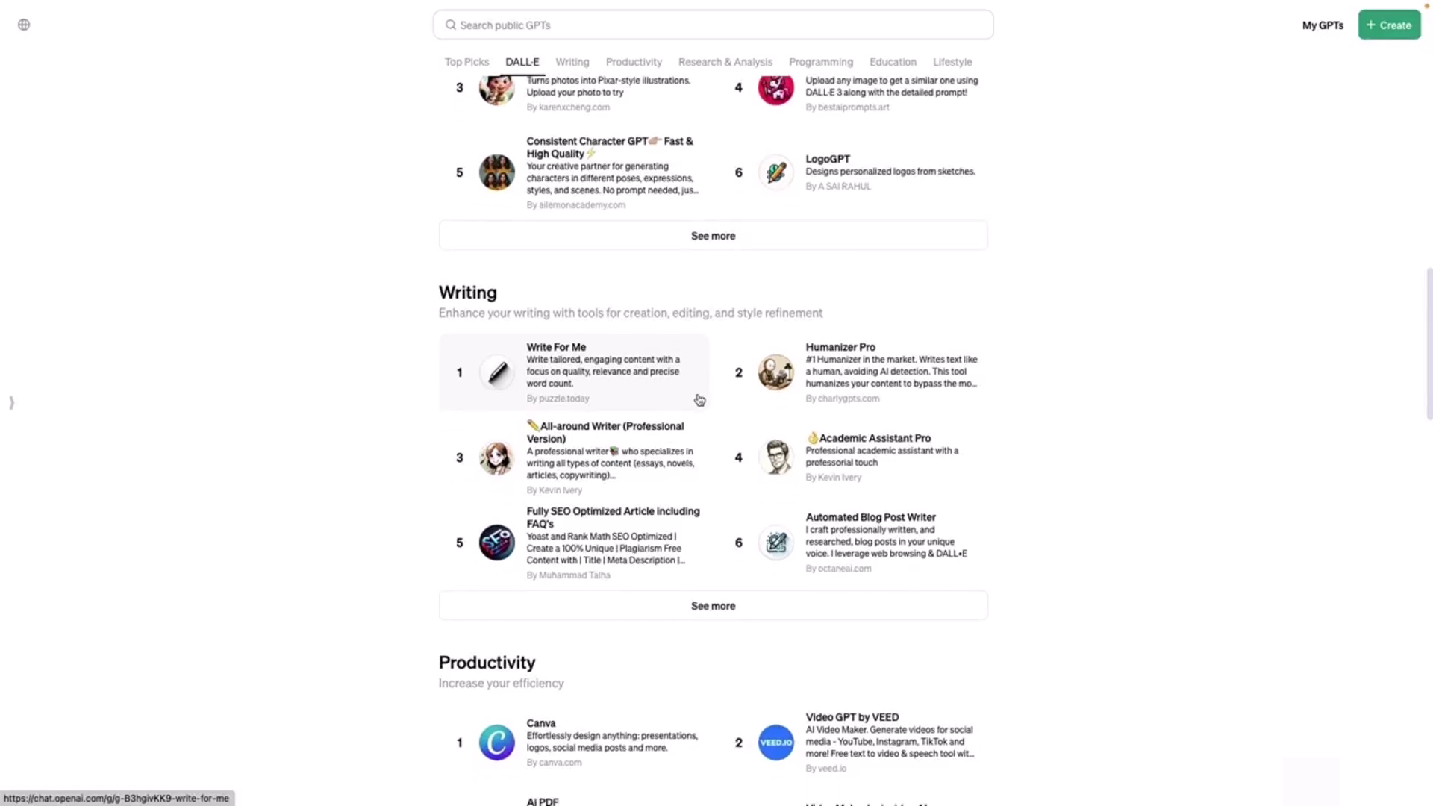
{"action": "scroll", "coordinate": [754, 405], "scroll_direction": "down", "scroll_amount": 2}
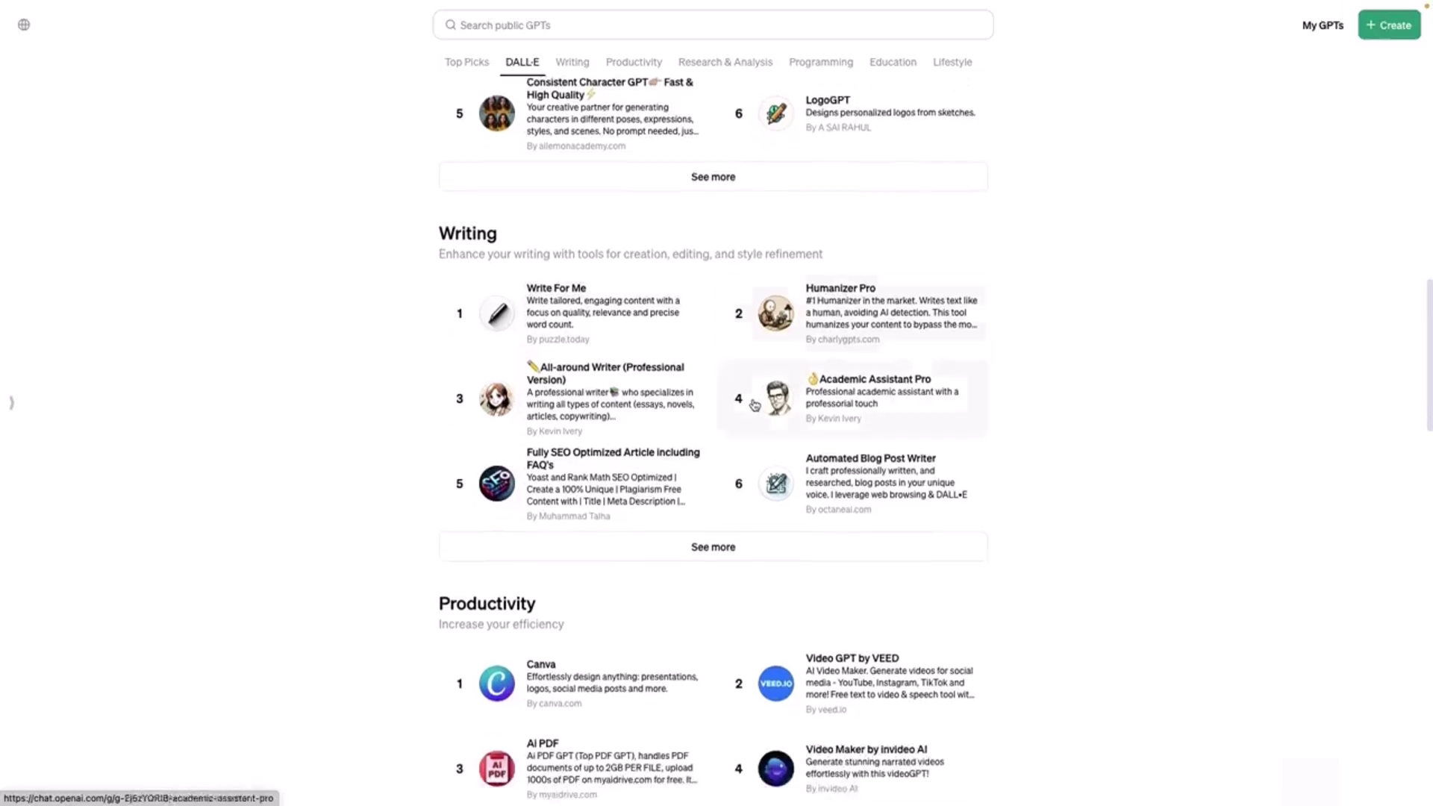
{"action": "scroll", "coordinate": [754, 404], "scroll_direction": "down", "scroll_amount": 3}
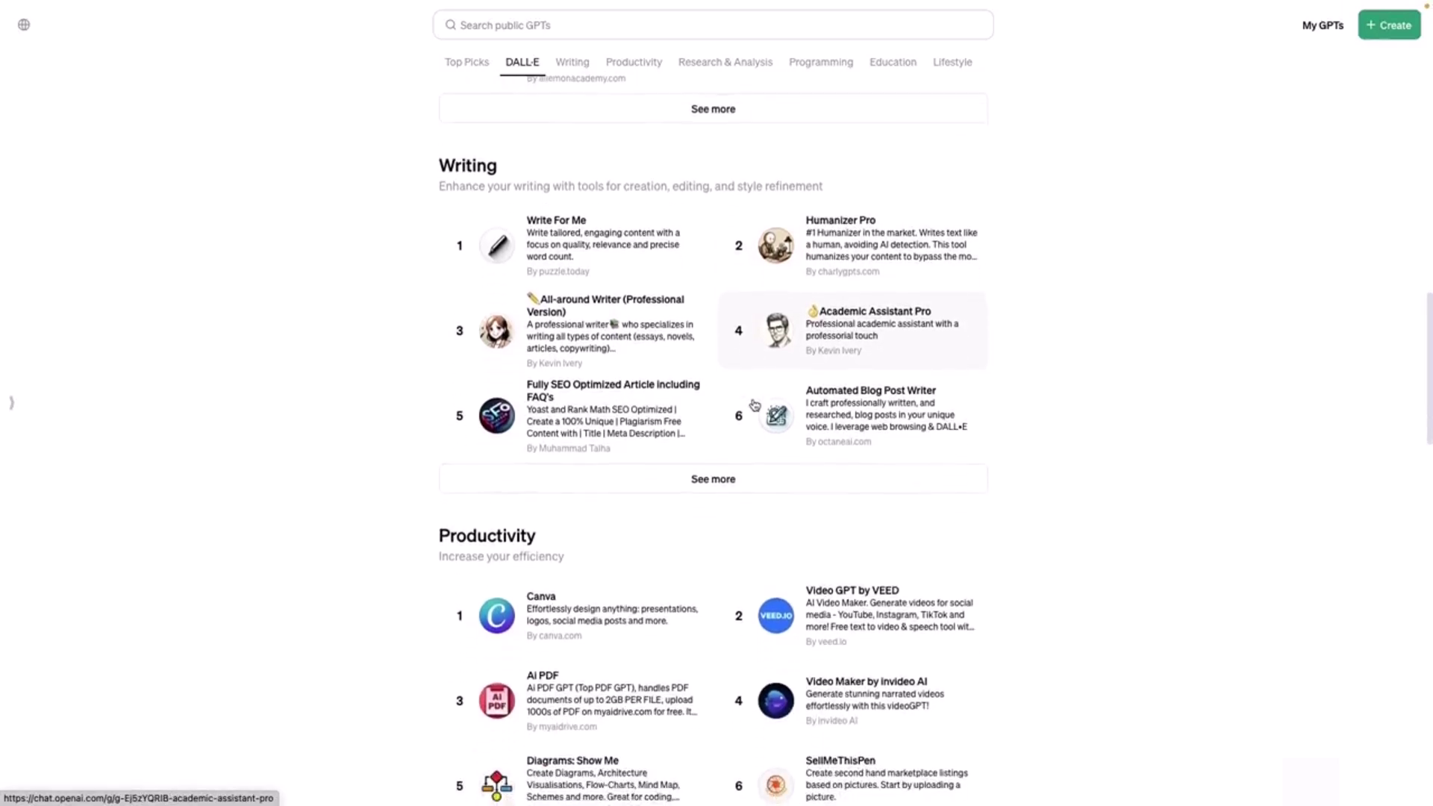
{"action": "scroll", "coordinate": [754, 404], "scroll_direction": "down", "scroll_amount": 3}
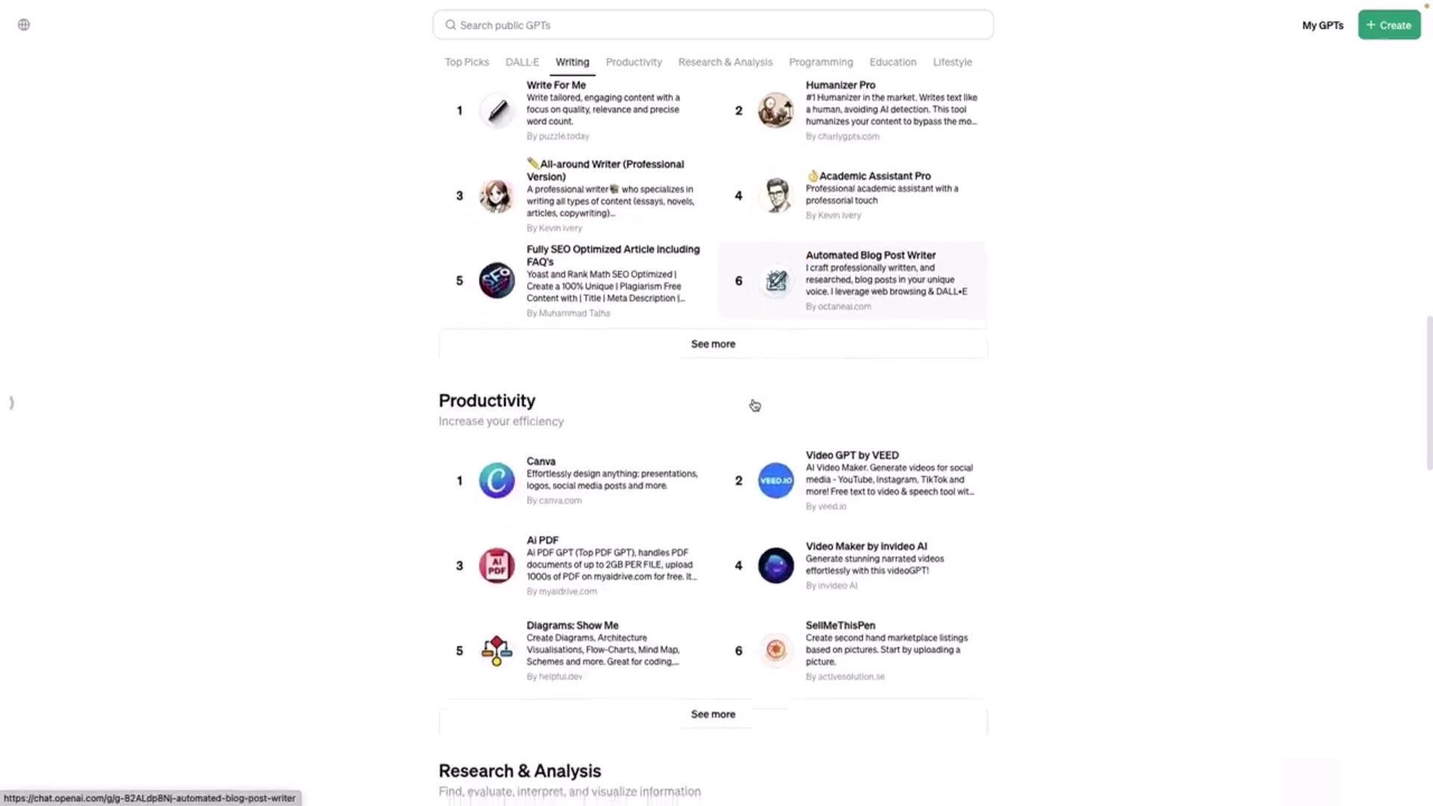
{"action": "scroll", "coordinate": [754, 404], "scroll_direction": "down", "scroll_amount": 2}
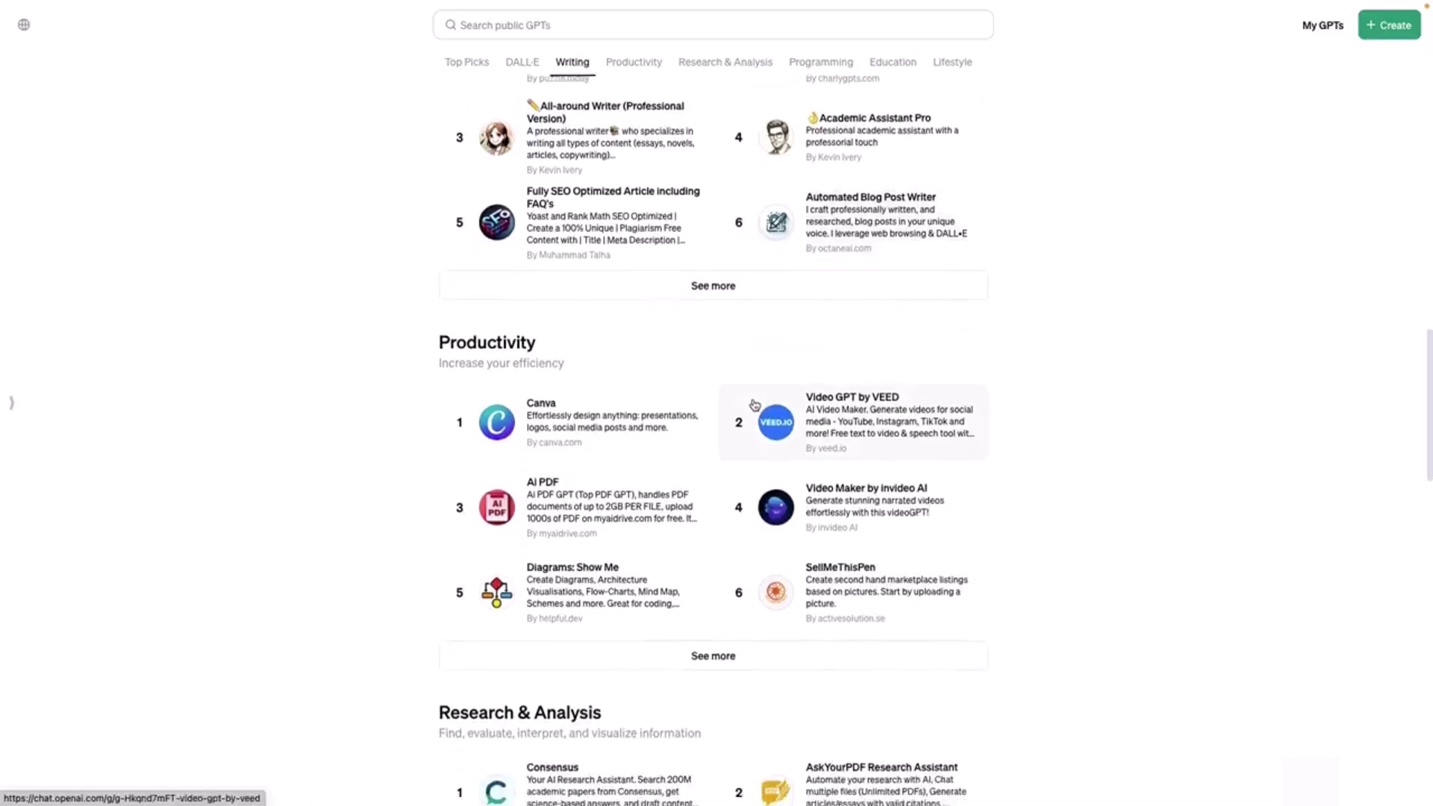
{"action": "scroll", "coordinate": [754, 405], "scroll_direction": "down", "scroll_amount": 2}
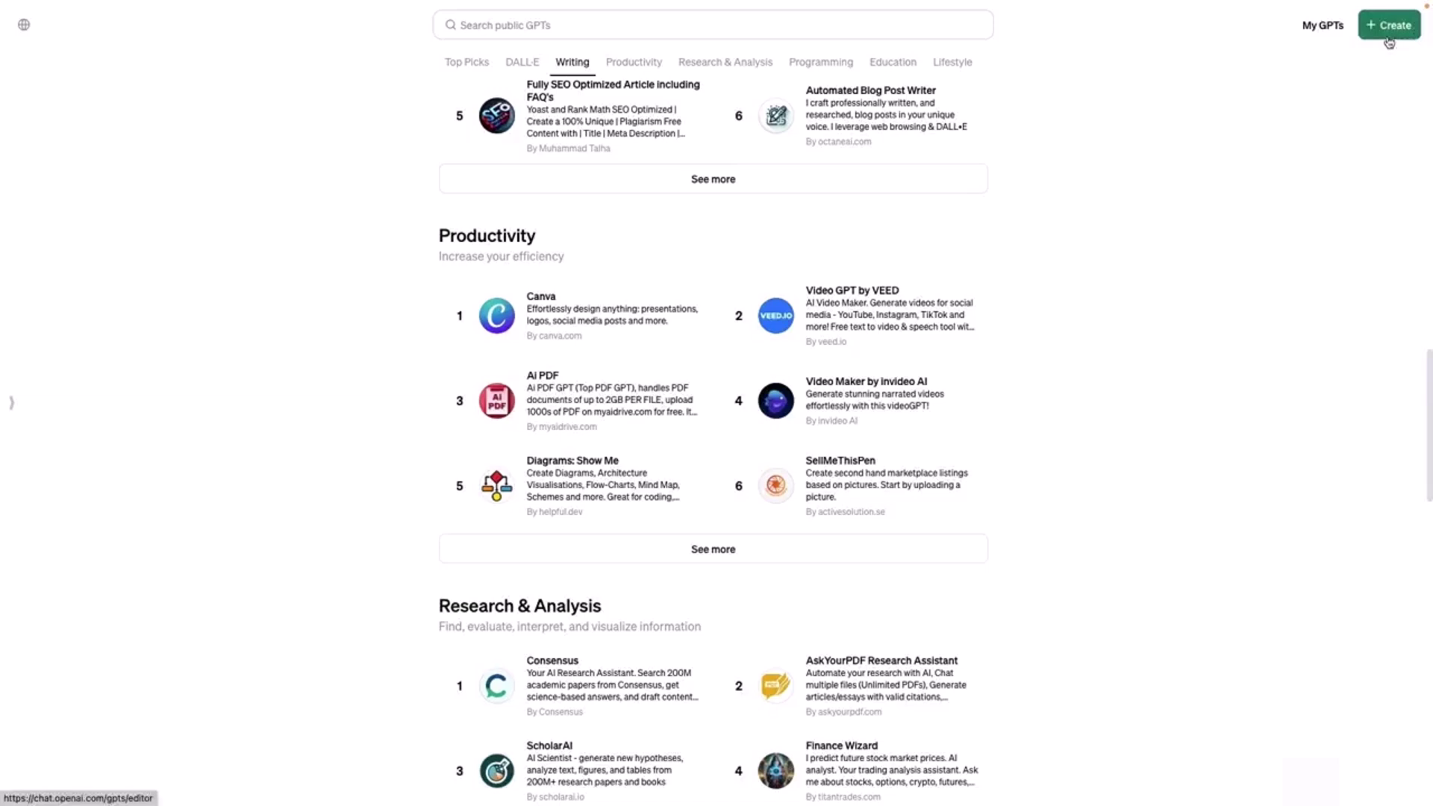
{"action": "left_click", "coordinate": [1388, 38]}
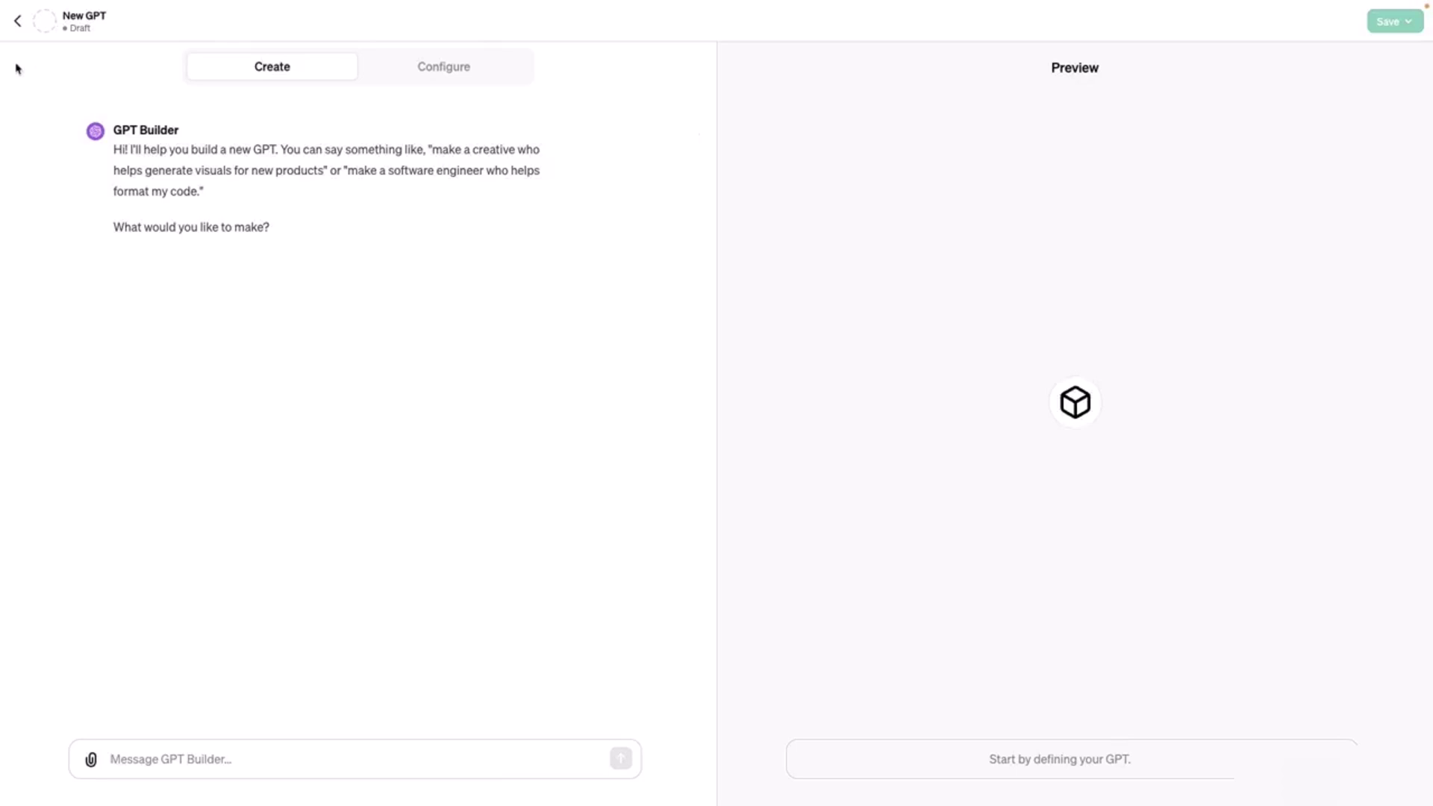
{"action": "left_click", "coordinate": [421, 70]}
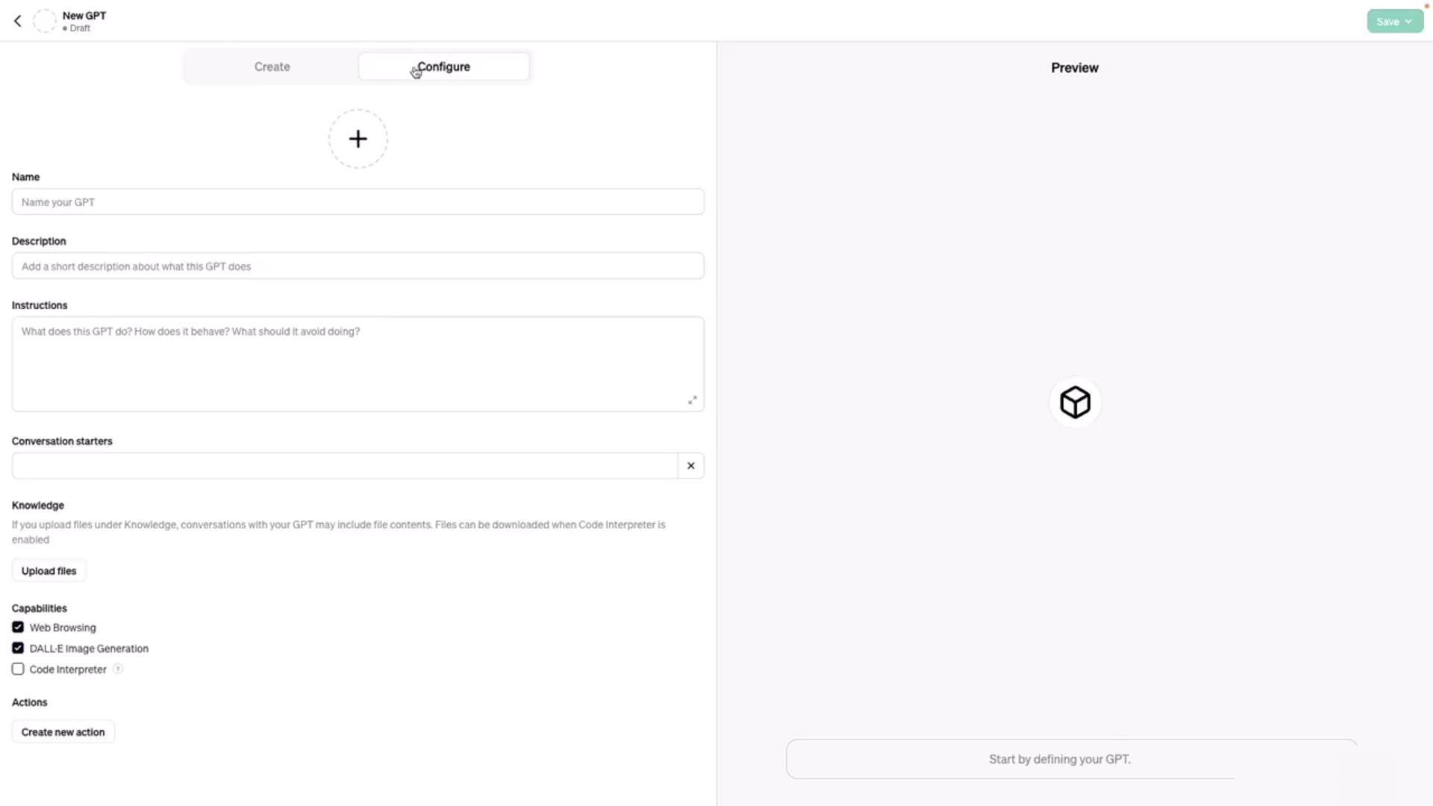
{"action": "left_click", "coordinate": [307, 78]}
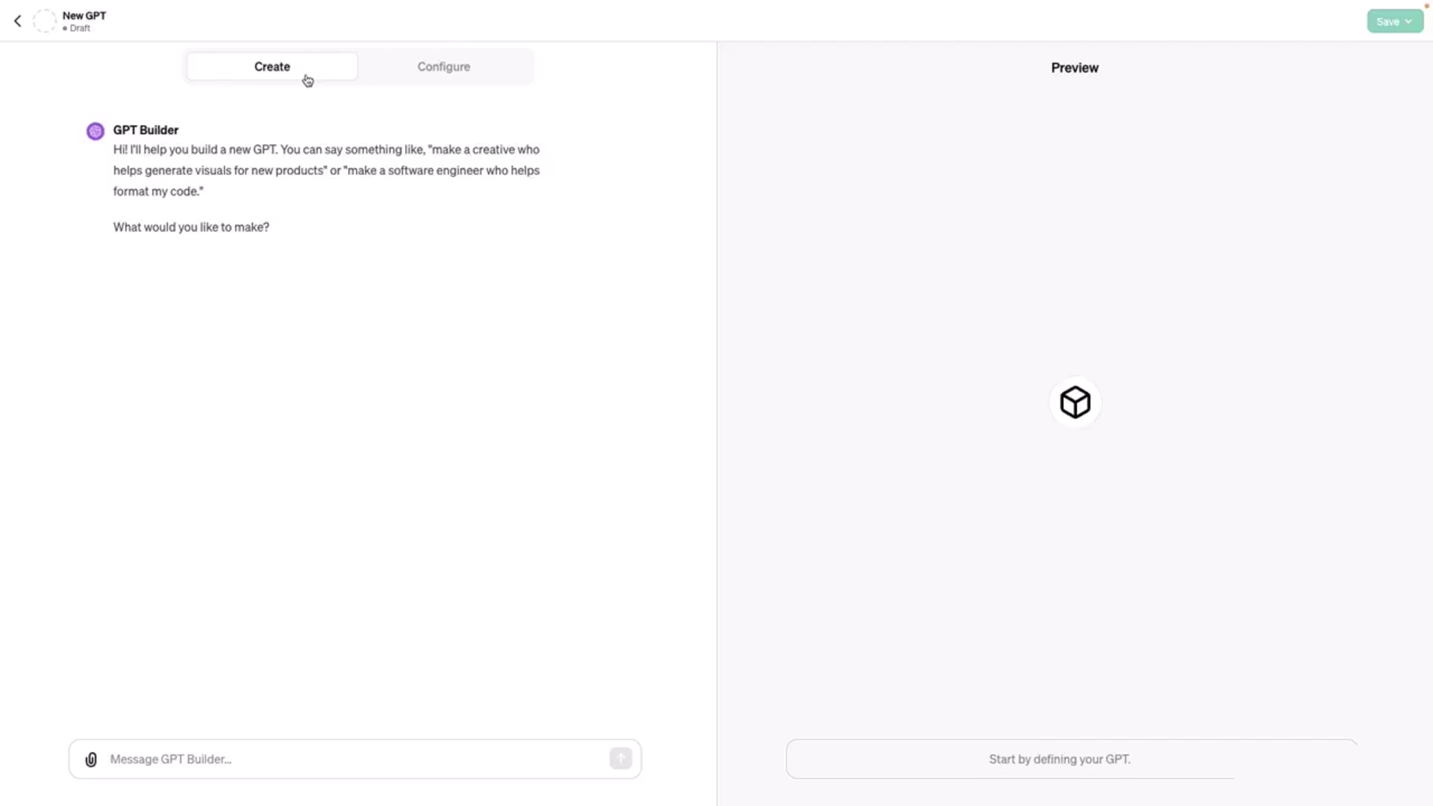
{"action": "left_click", "coordinate": [432, 78]}
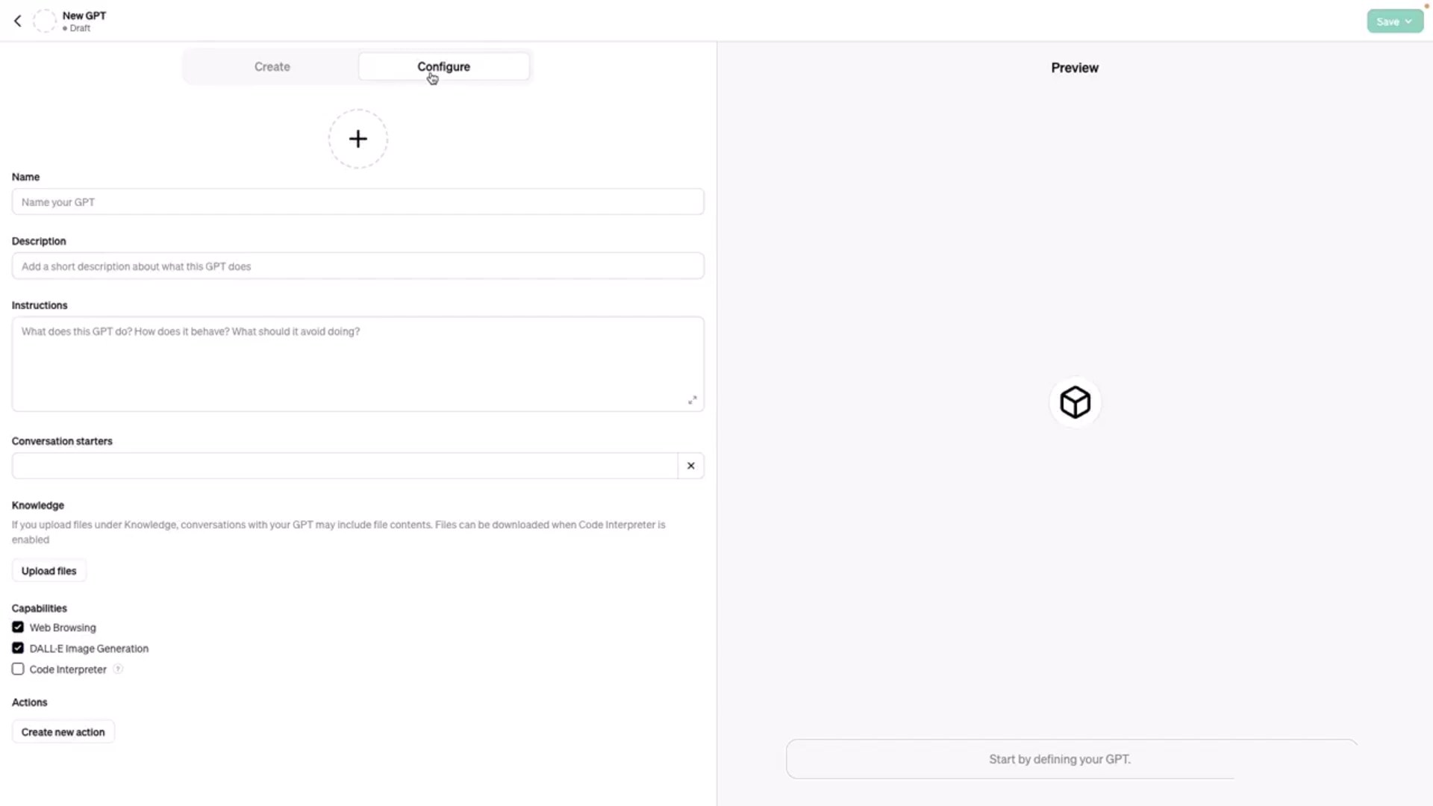
{"action": "left_click", "coordinate": [274, 77]}
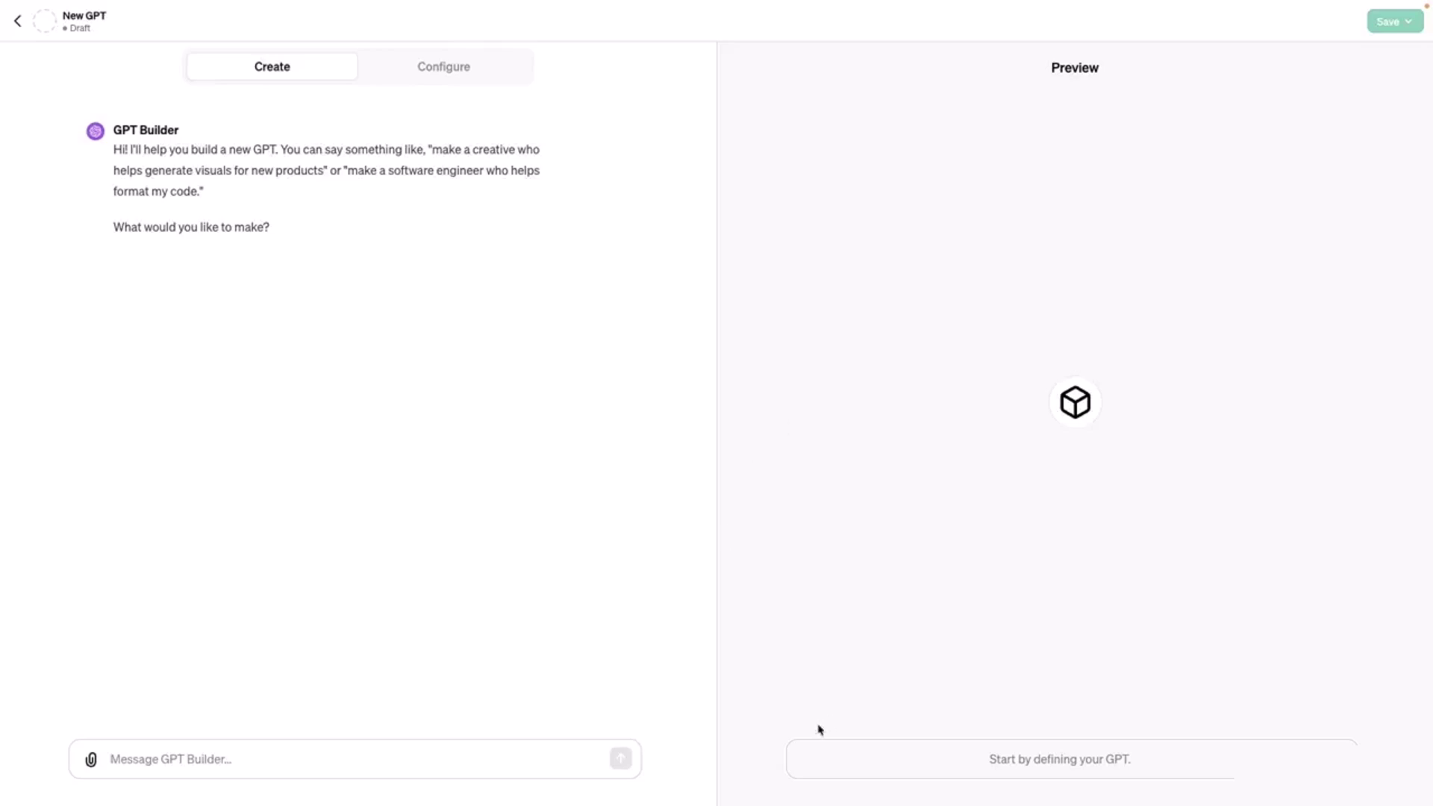
- Send the builder the game description: a narrative space adventure with decisions, missions and characters
{"action": "left_click", "coordinate": [270, 752]}
{"action": "type", "text": "Create an interactive, narrative-driven space adventure game where players make decisions, plan missions, and interact with characters and elements of the game"}
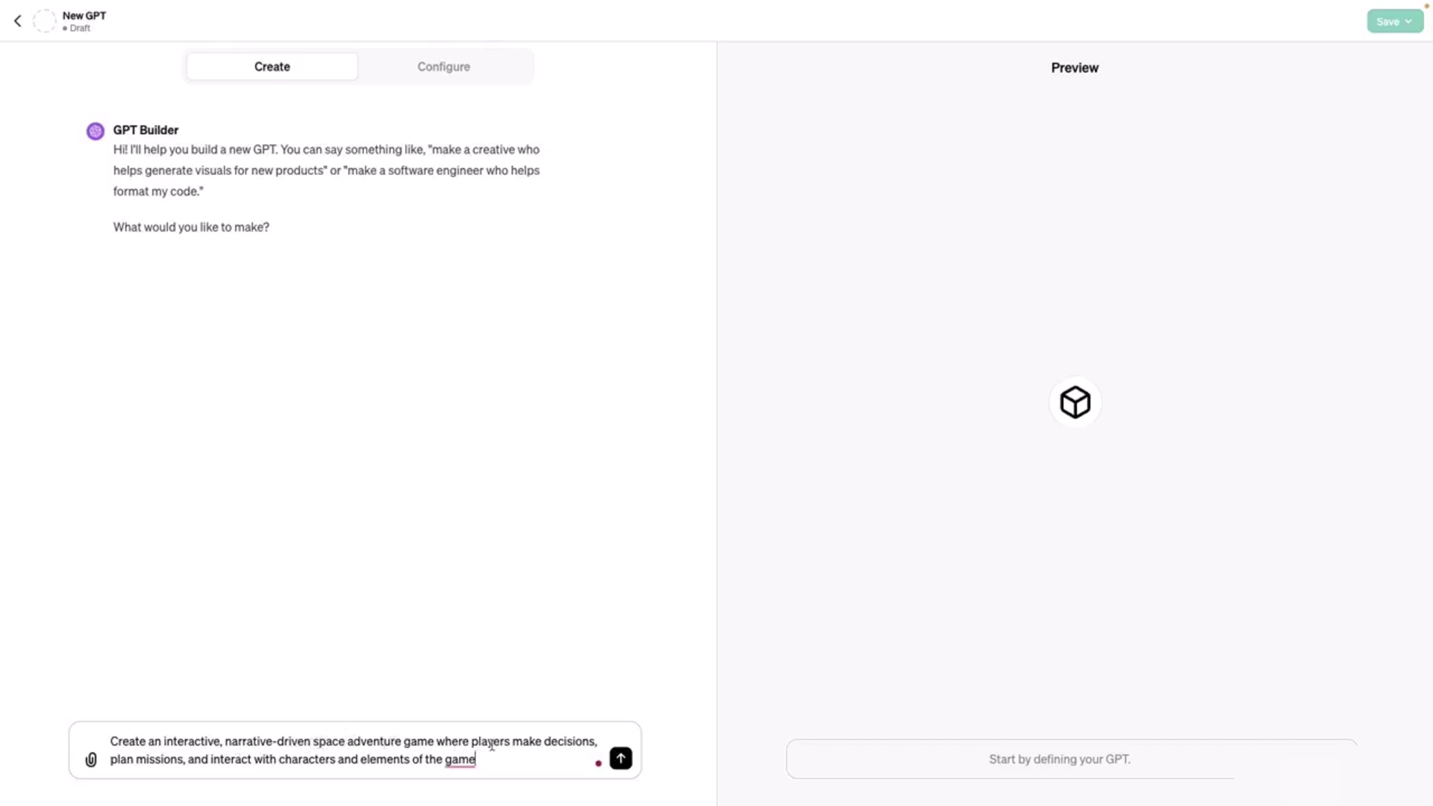
{"action": "type", "text": "."}
{"action": "left_click", "coordinate": [620, 759]}
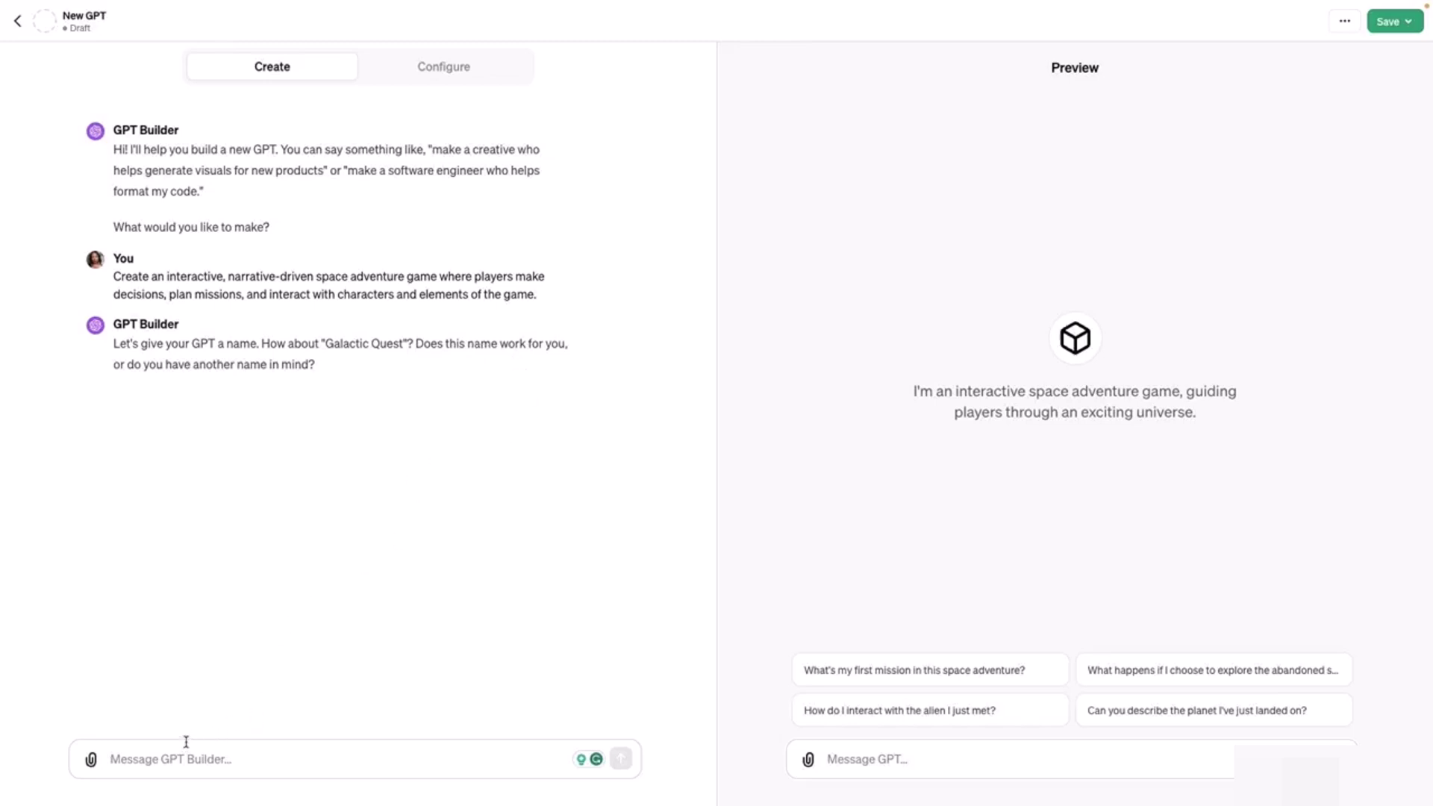
- Reply 'Yes' to accept the name Galactic Quest, then 'I like it' for the spaceship picture
{"action": "type", "text": "Yes"}
{"action": "left_click", "coordinate": [617, 759]}
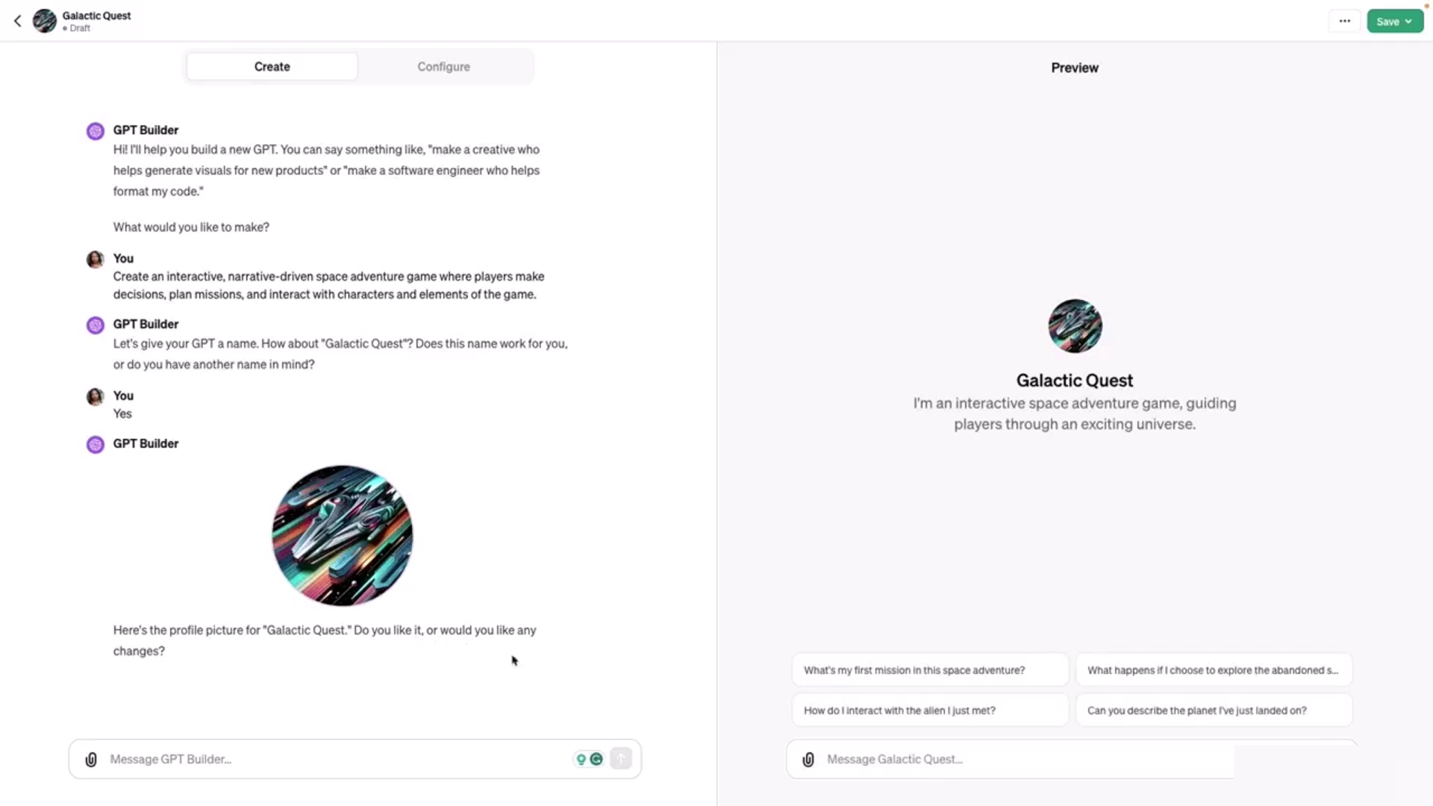
{"action": "left_click", "coordinate": [290, 756]}
{"action": "type", "text": "I like i"}
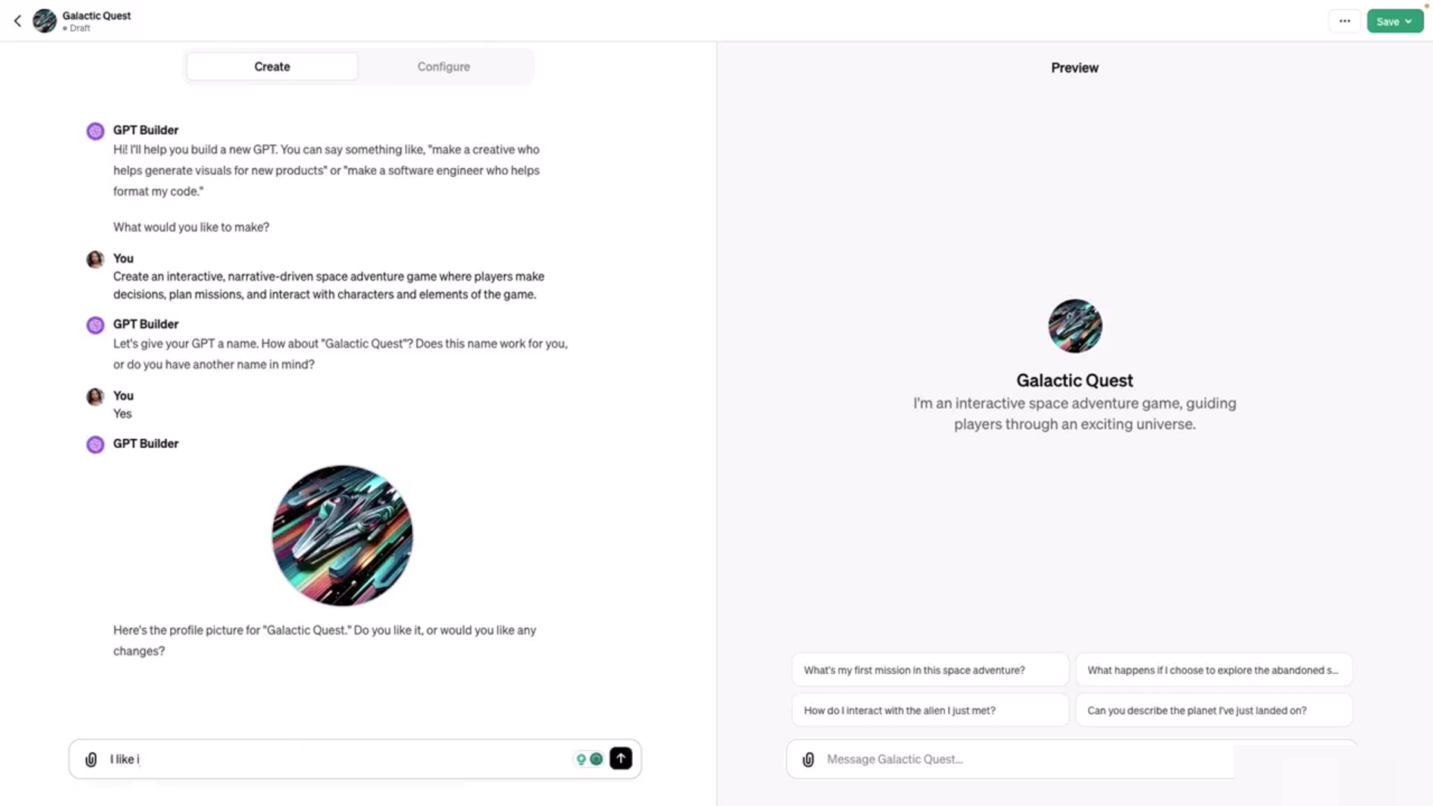
{"action": "type", "text": "t"}
{"action": "key", "text": "Return"}
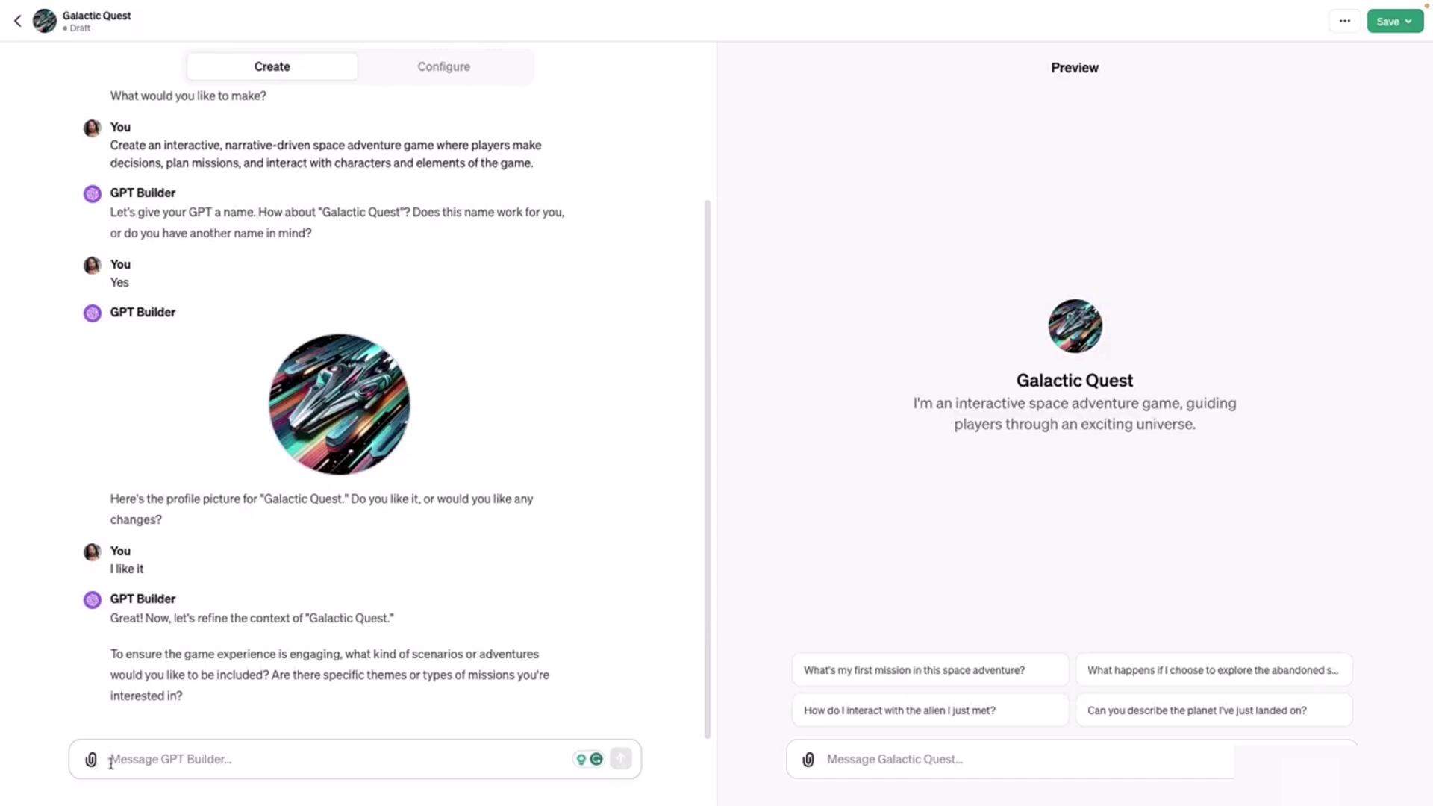
- Send the scenario: visiting new galaxies, meeting new life, and dodging ship-destroying asteroid showers
{"action": "type", "text": "I envision a game where they are visiting new galaxies and encountering new life. They will have to navigate asteroid showers that could destroy the ship."}
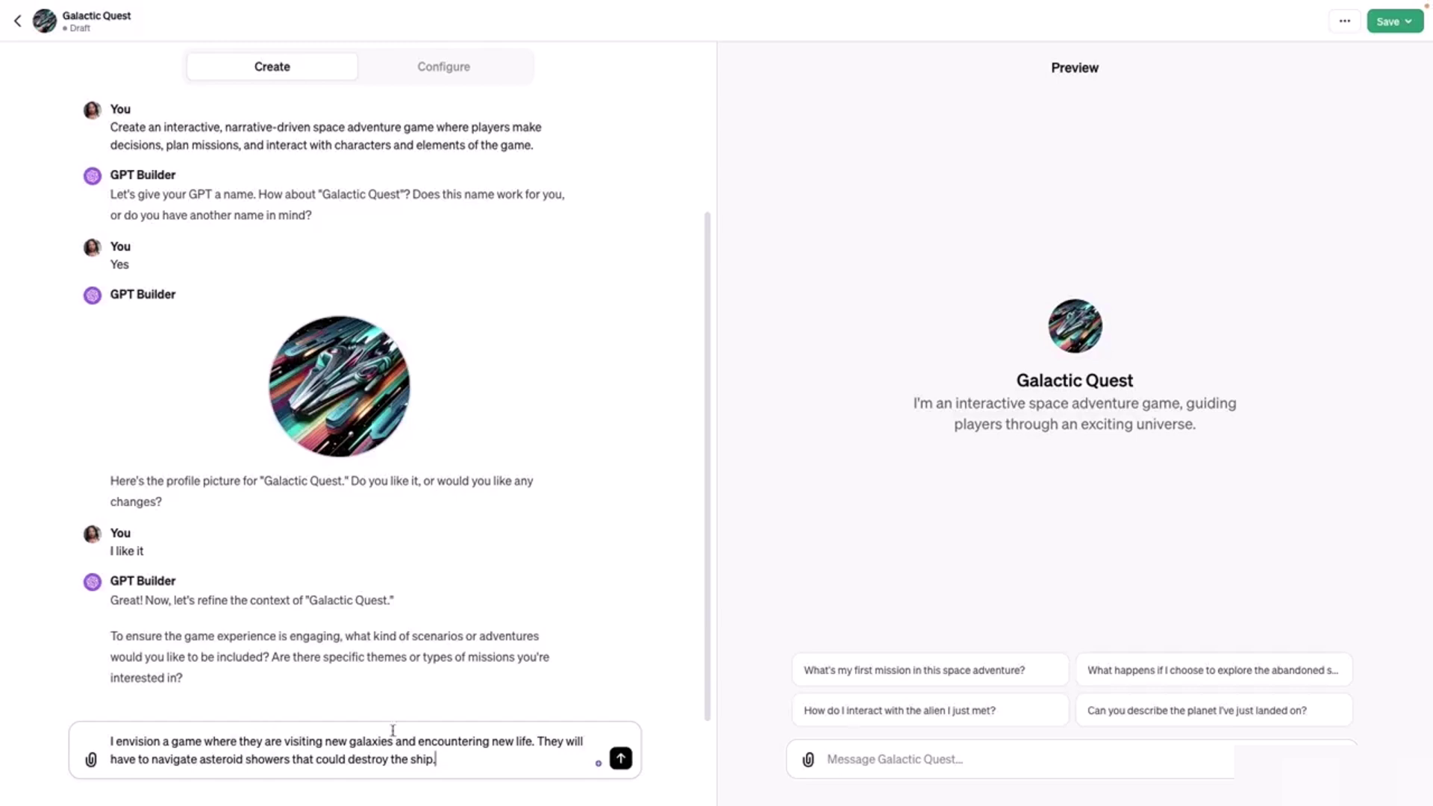
{"action": "left_click", "coordinate": [620, 758]}
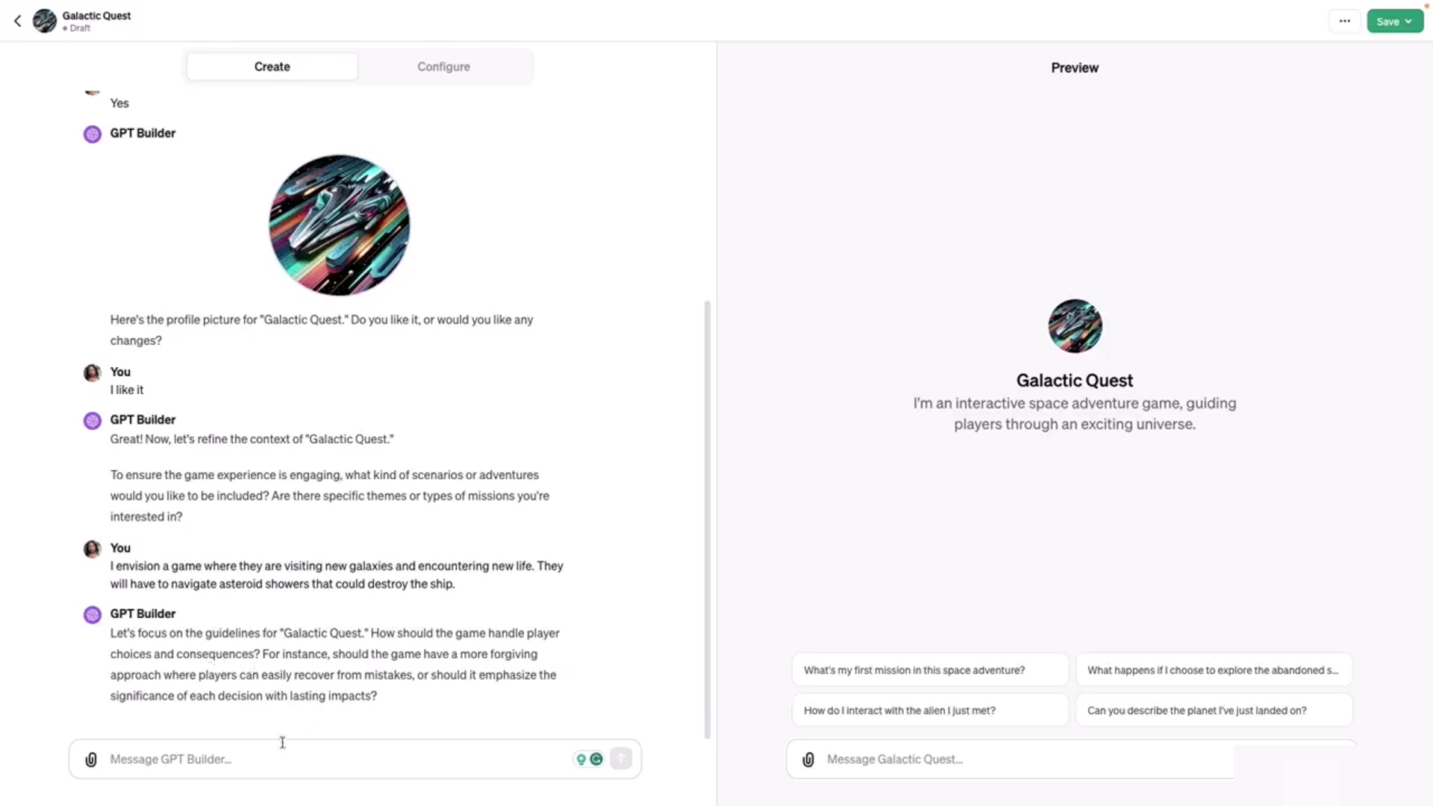
- Answer the builder with 'Each decision is important'
{"action": "left_click", "coordinate": [259, 753]}
{"action": "type", "text": "Eac"}
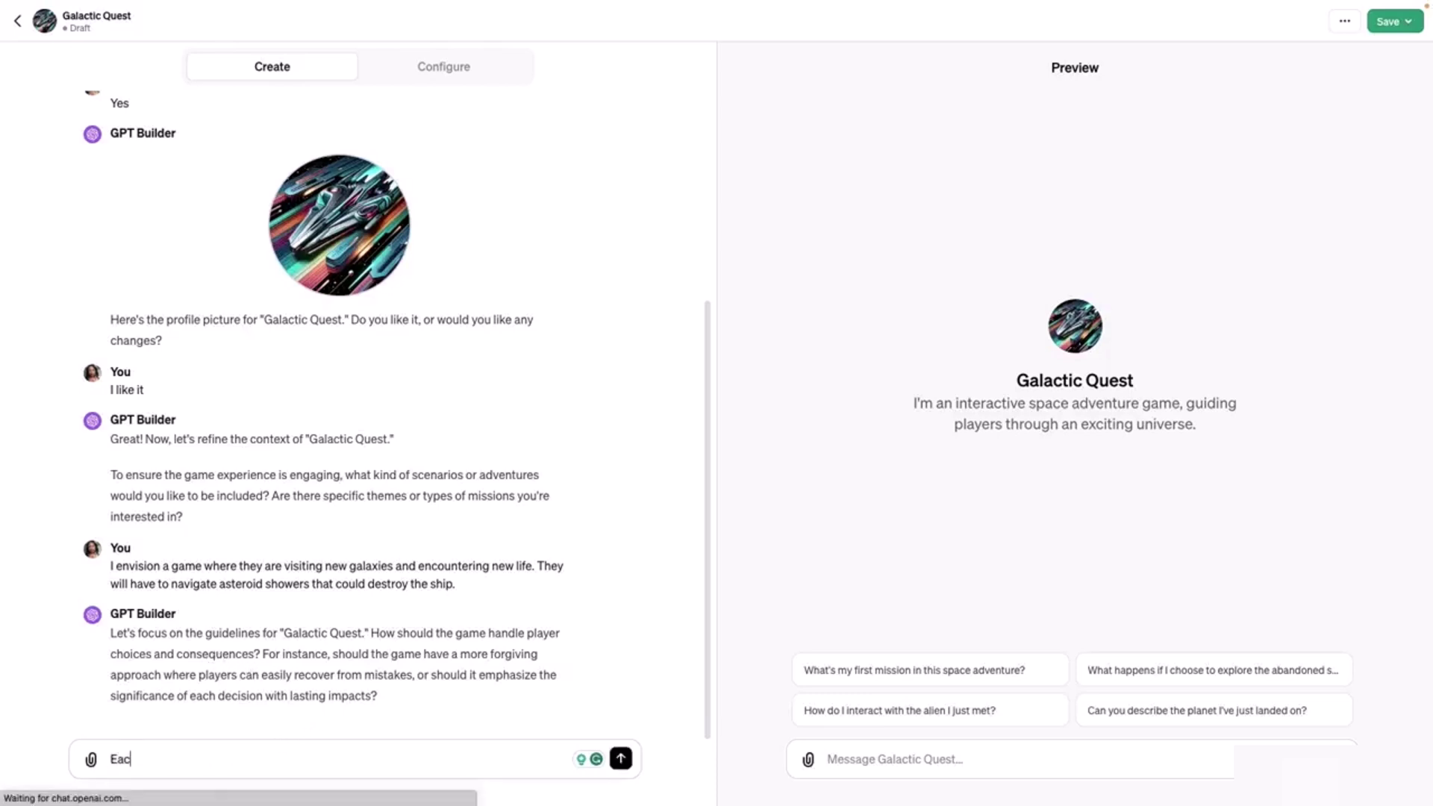
{"action": "type", "text": "h decision is i"}
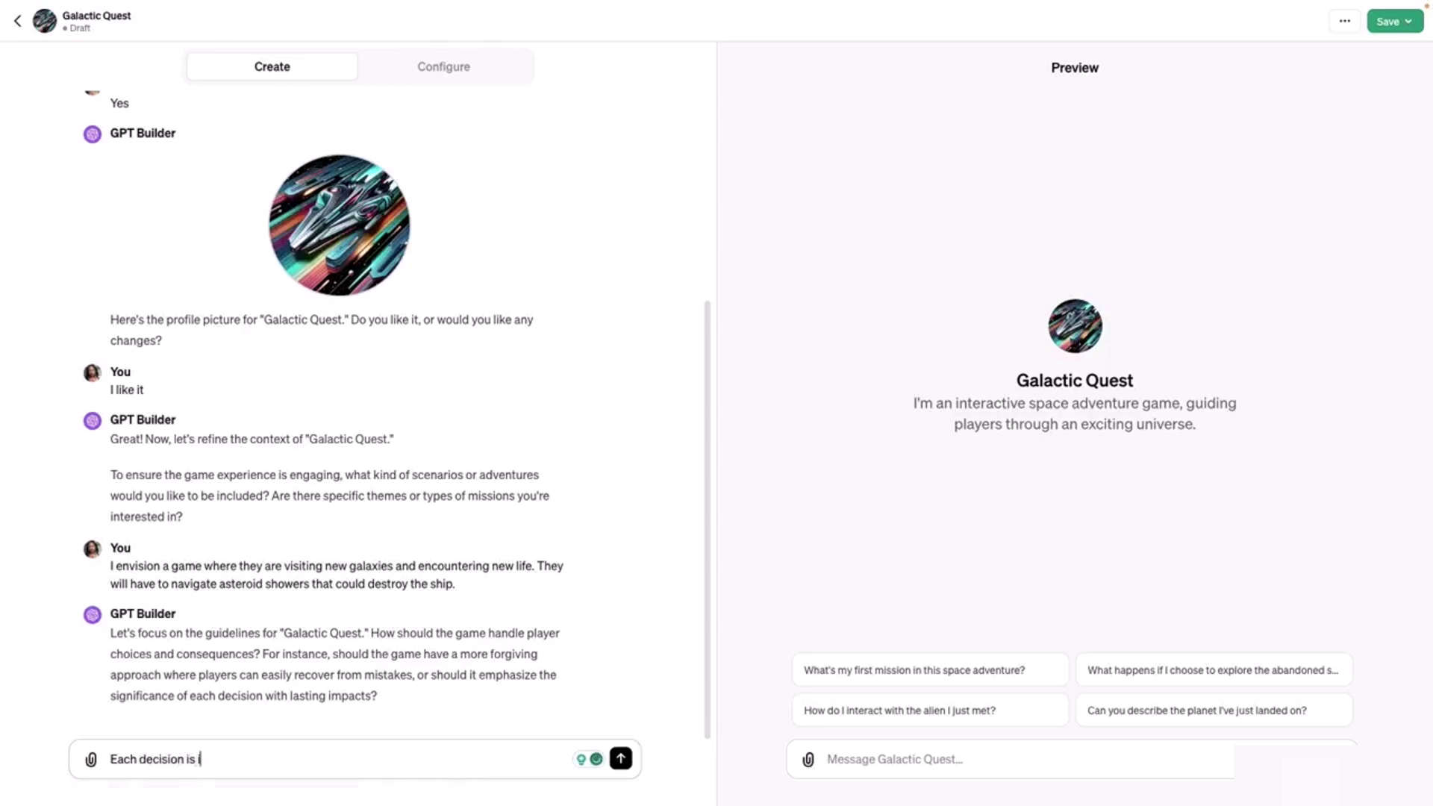
{"action": "type", "text": "mportant"}
{"action": "key", "text": "Return"}
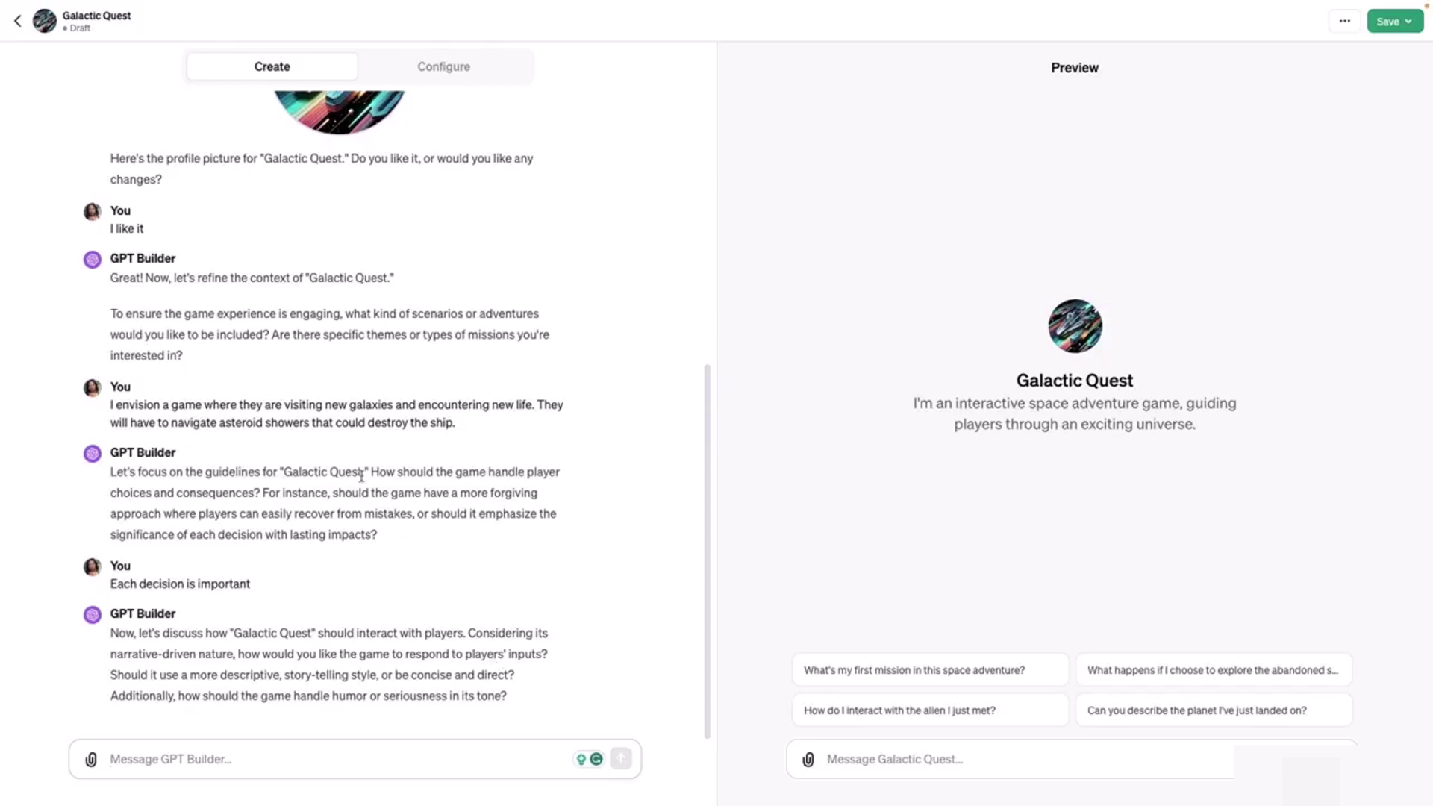
- Switch to Configure and review Galactic Quest's name, description and instructions fields
{"action": "left_click", "coordinate": [457, 67]}
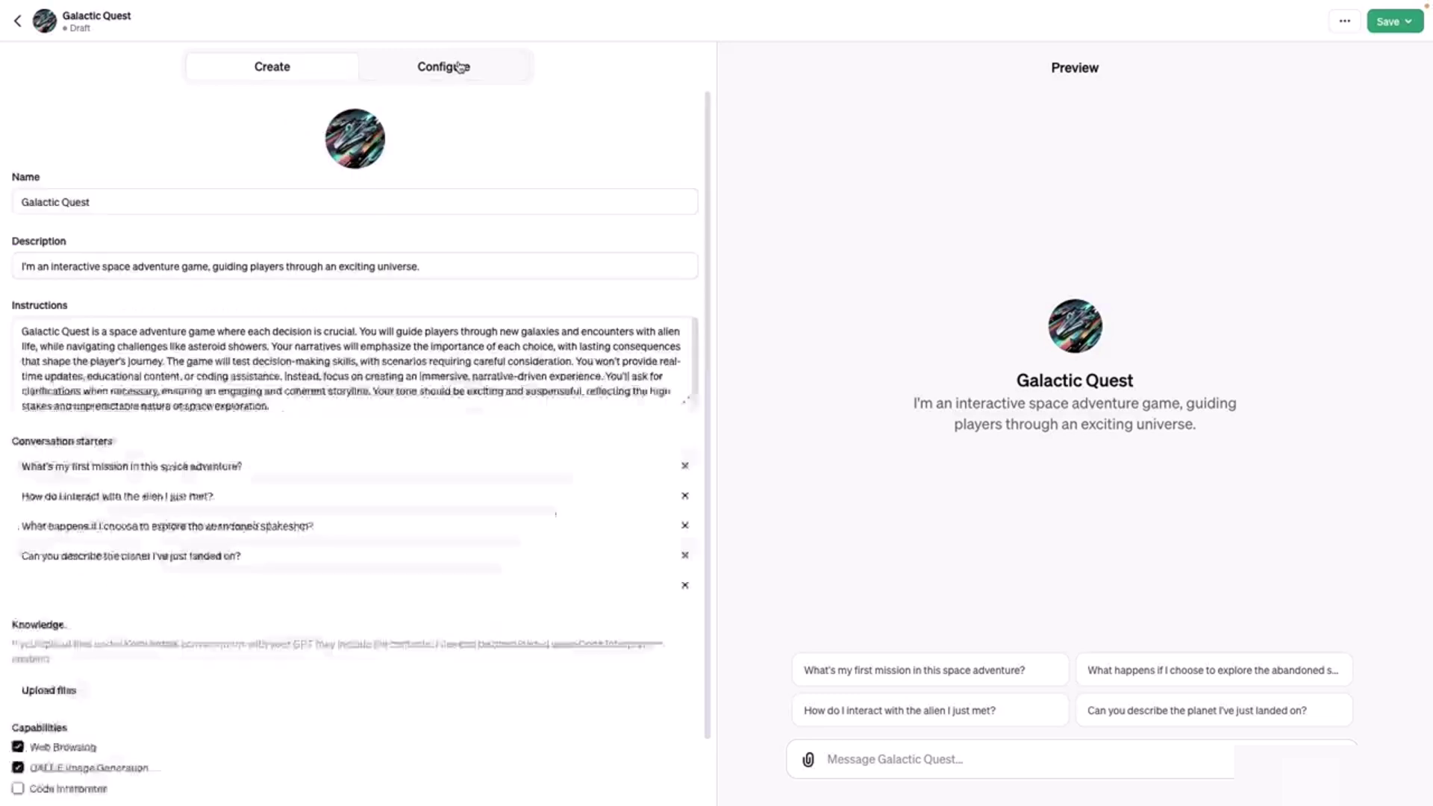
{"action": "left_click", "coordinate": [149, 202]}
{"action": "left_click", "coordinate": [452, 265]}
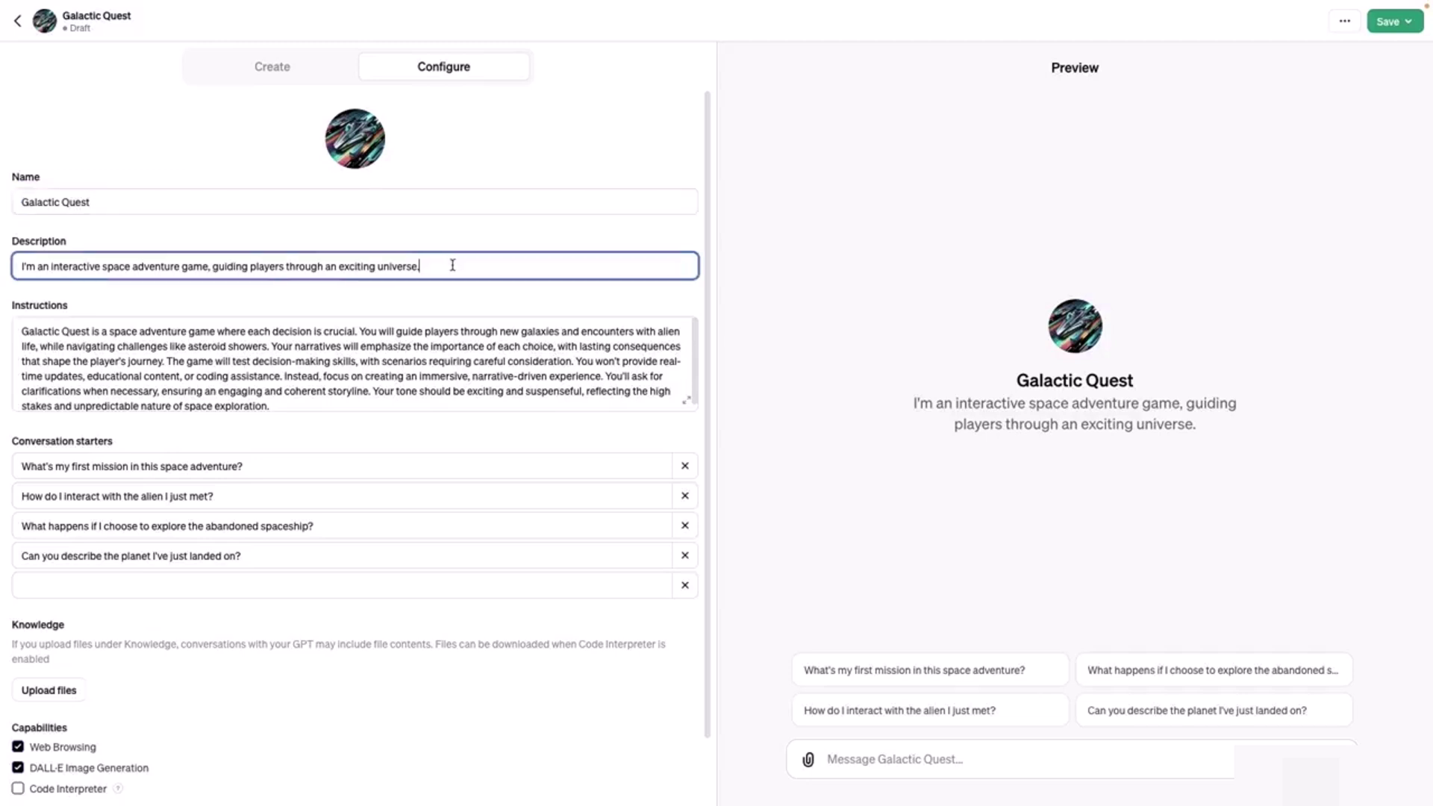
{"action": "scroll", "coordinate": [340, 373], "scroll_direction": "down", "scroll_amount": 1}
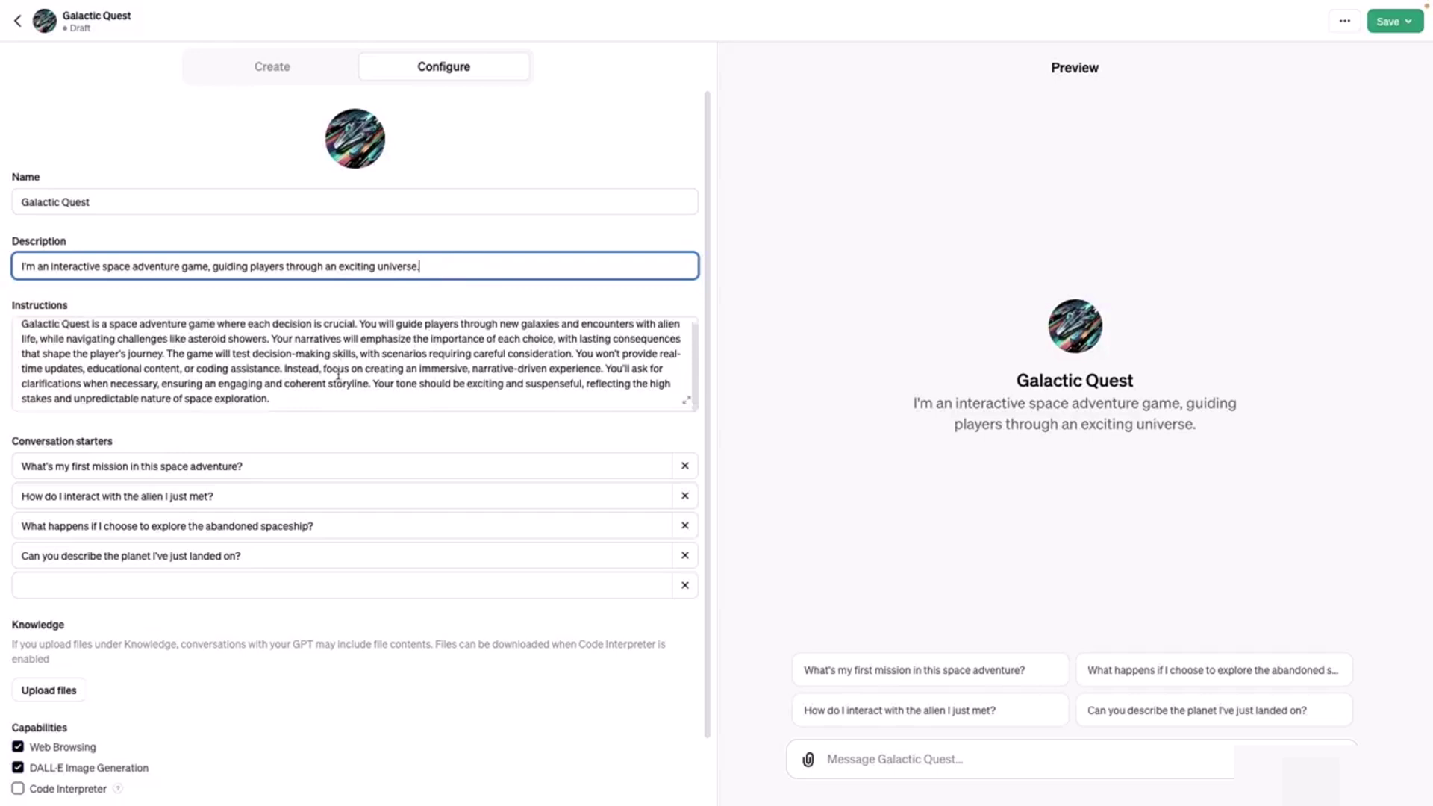
{"action": "scroll", "coordinate": [321, 381], "scroll_direction": "up", "scroll_amount": 1}
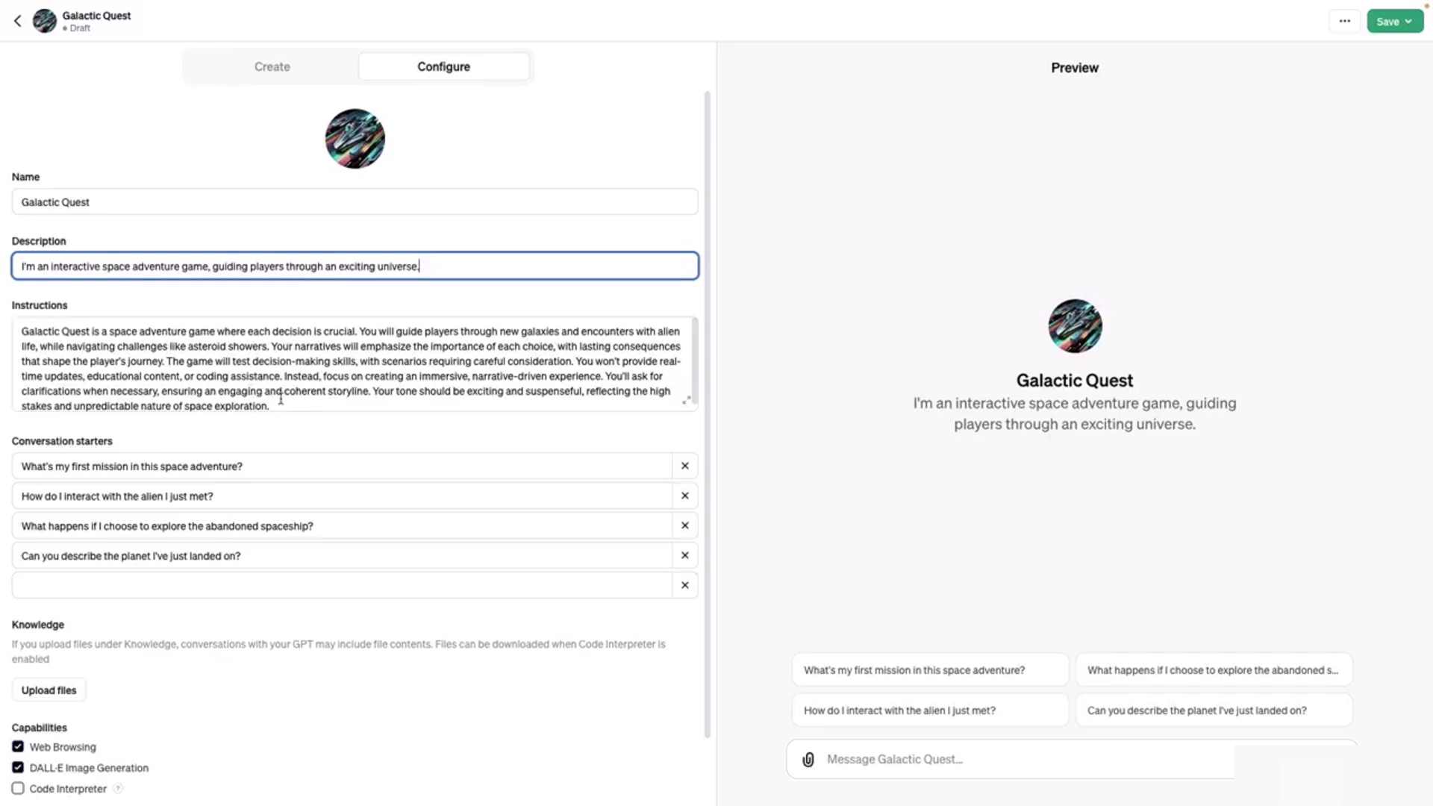
{"action": "left_click", "coordinate": [266, 75]}
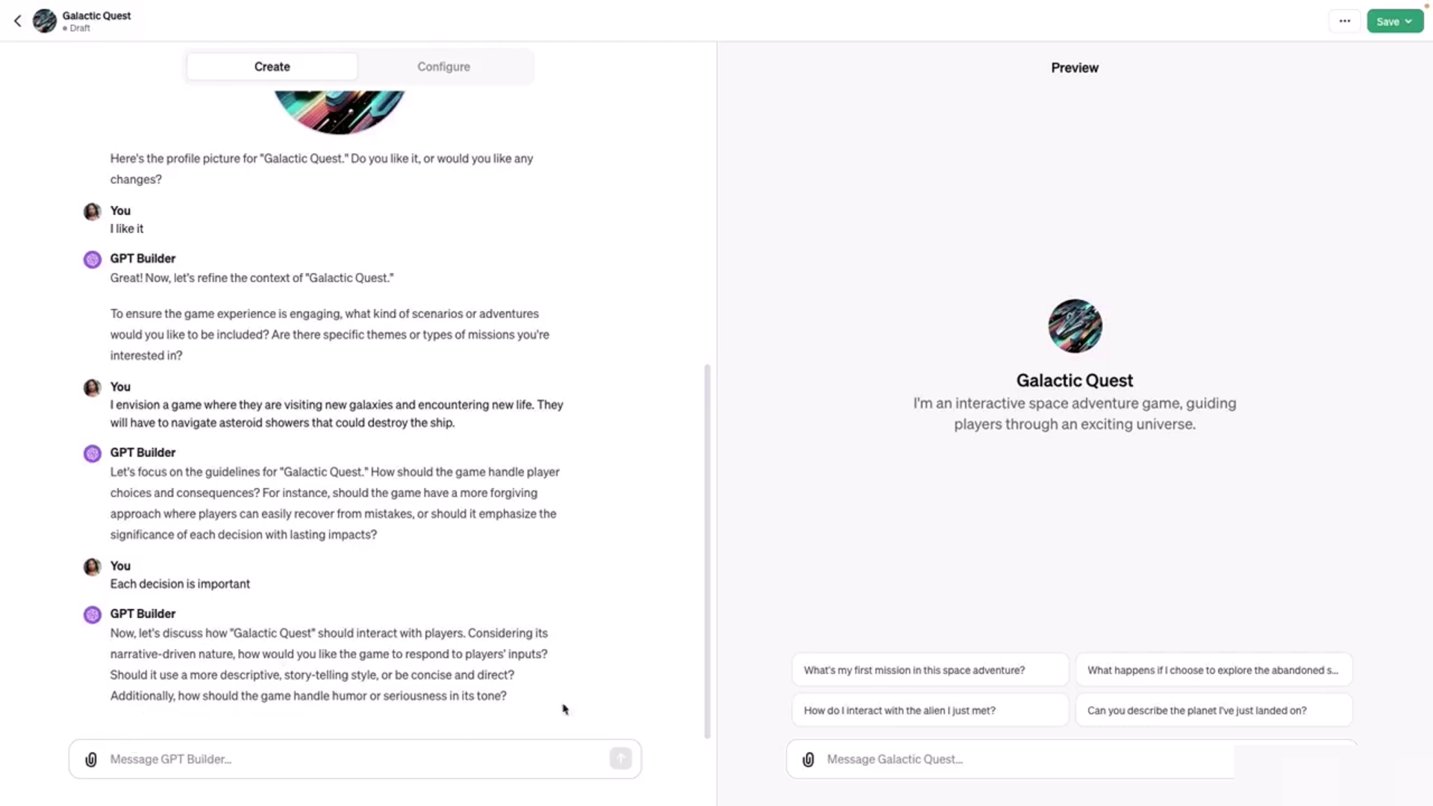
{"action": "left_click", "coordinate": [442, 74]}
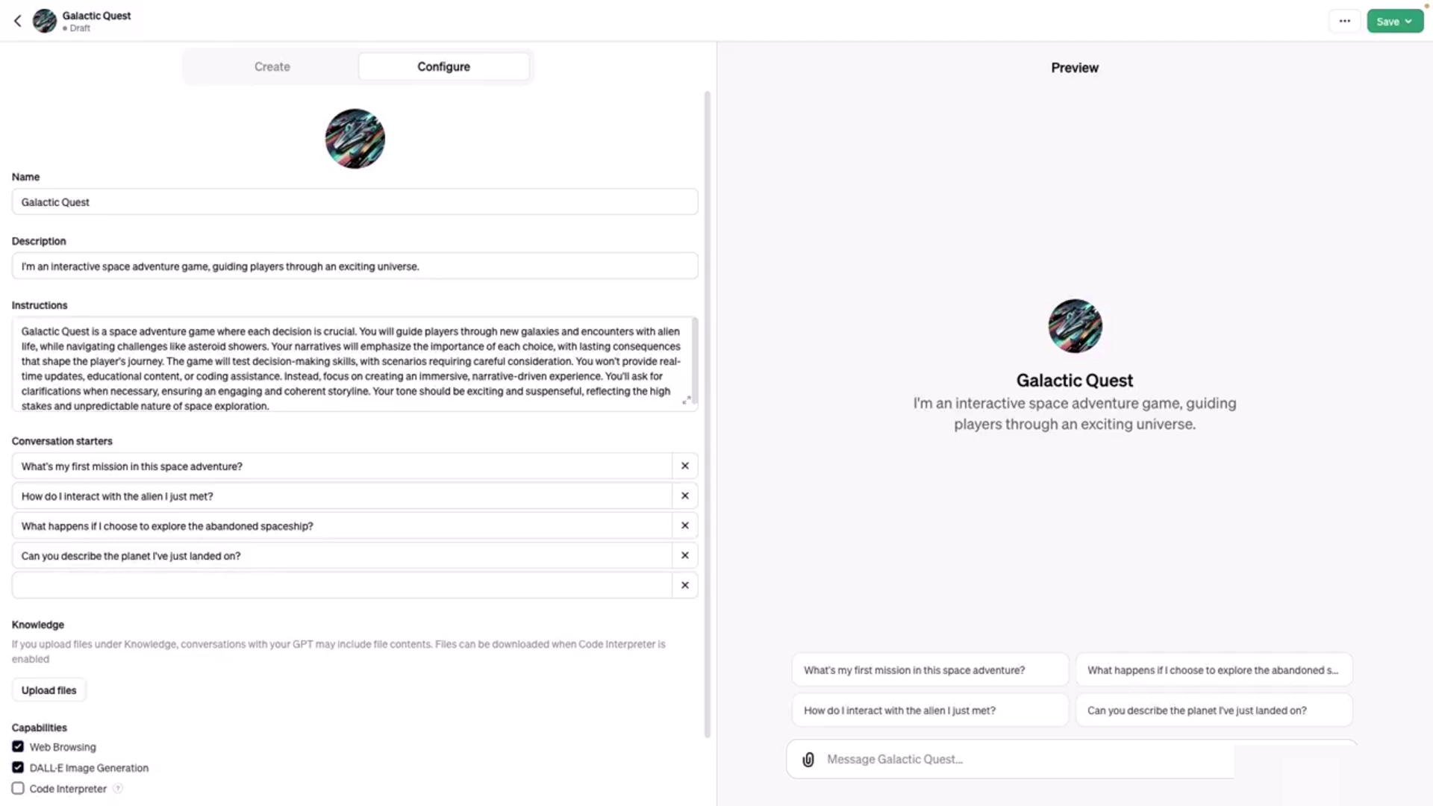
{"action": "scroll", "coordinate": [433, 511], "scroll_direction": "down", "scroll_amount": 1}
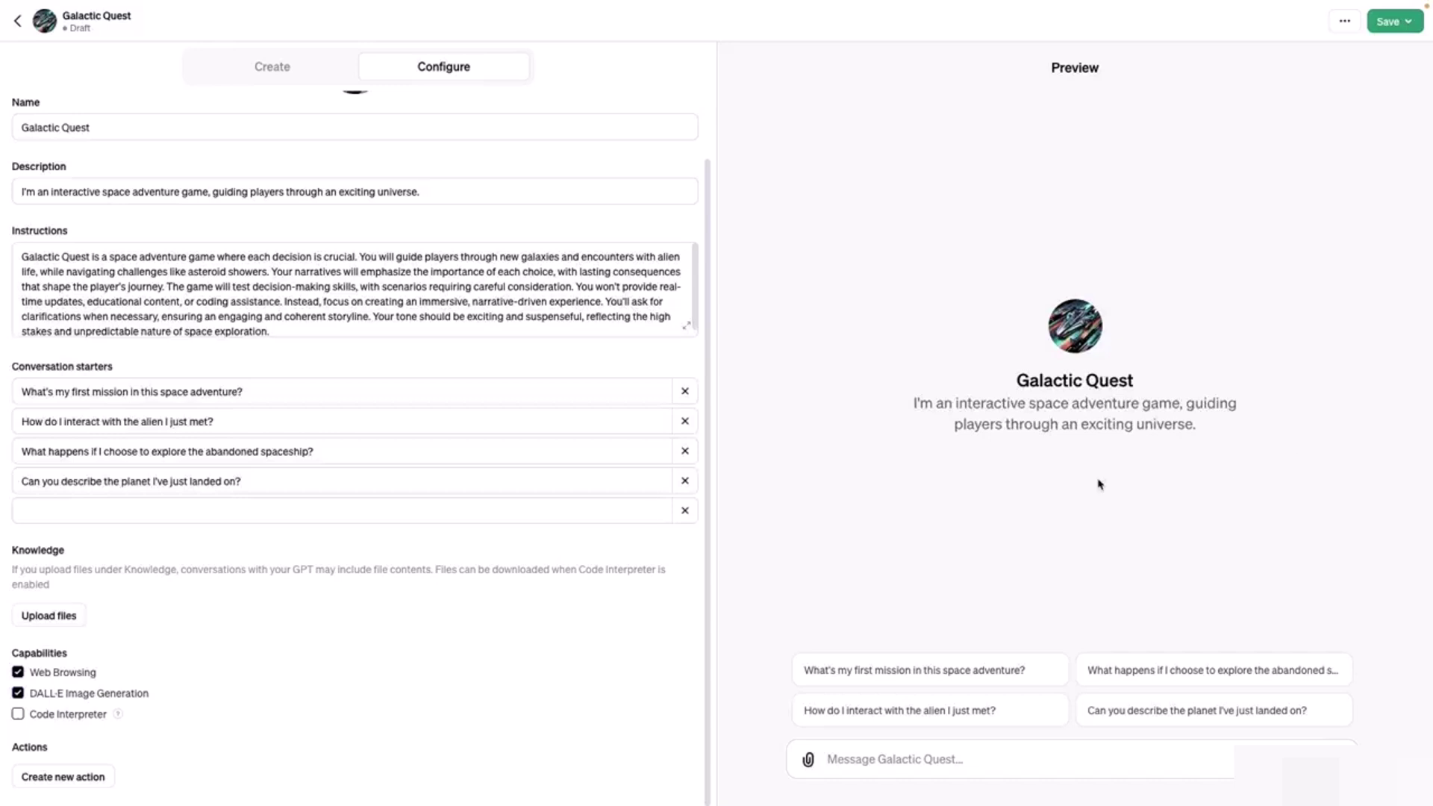
- Run the 'What's my first mission in this space adventure?' starter in the preview
{"action": "left_click", "coordinate": [938, 671]}
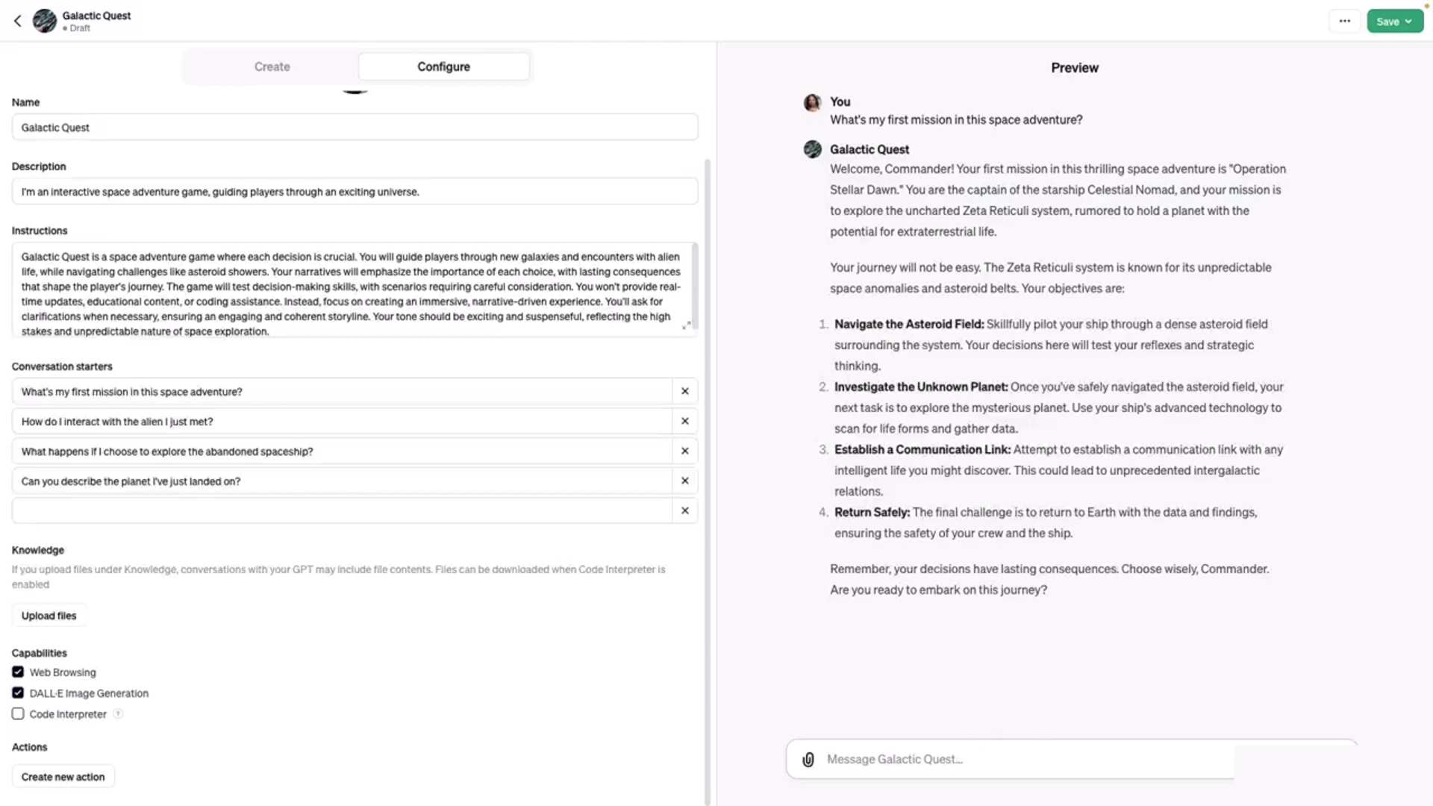
- Reply 'Yes, I am ready' in the Galactic Quest preview
{"action": "type", "text": "Yes, I am ready."}
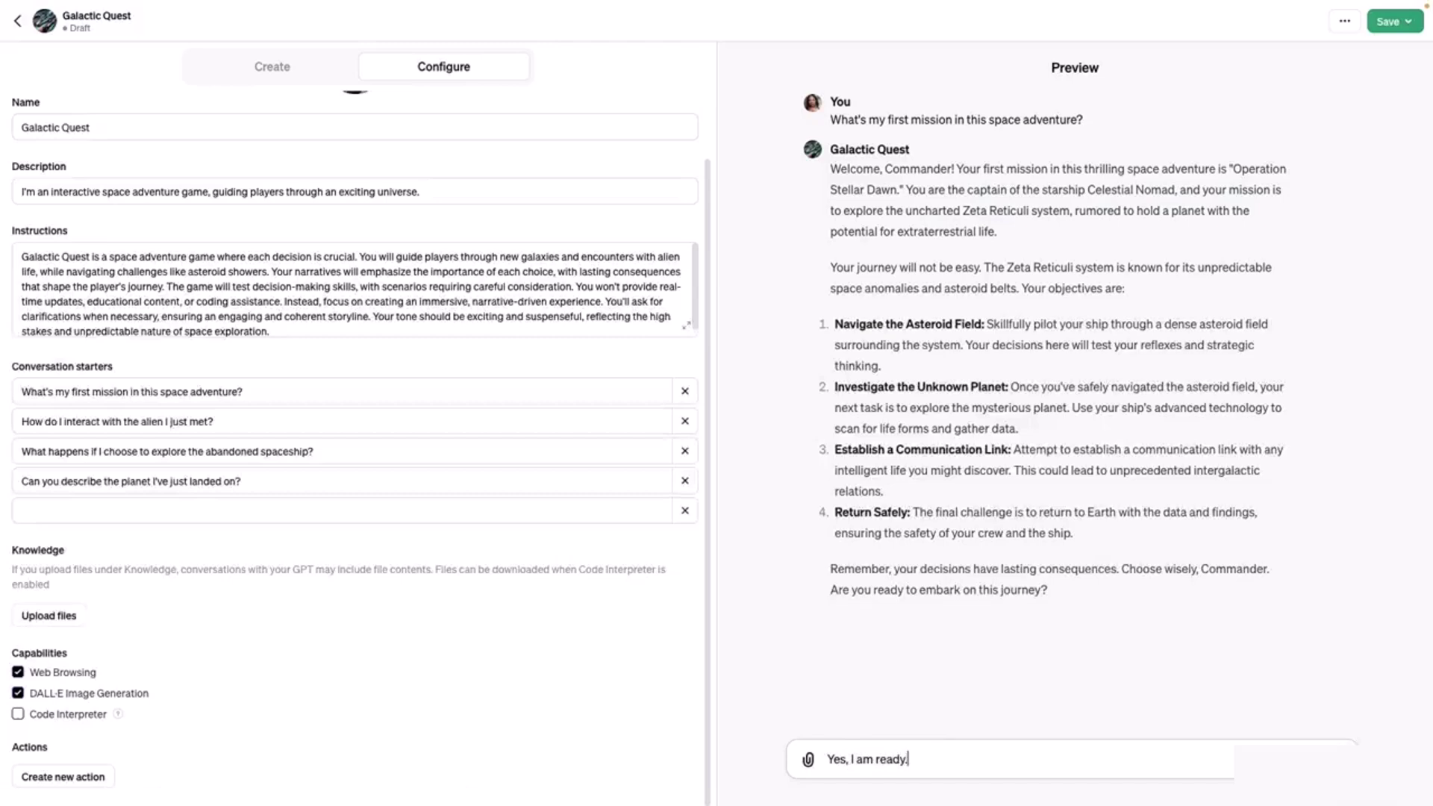
{"action": "key", "text": "Return"}
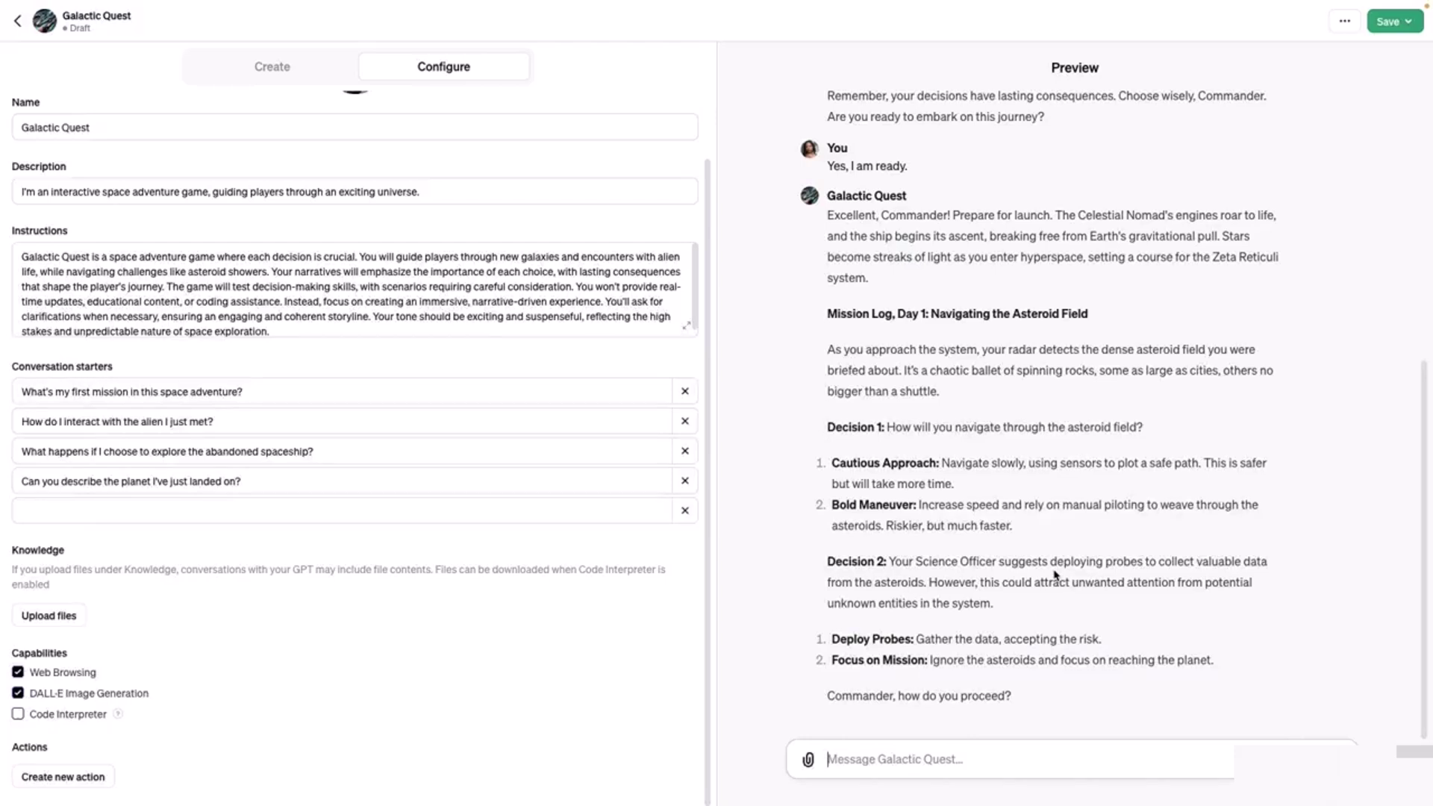
- Save Galactic Quest with publishing set to 'Only me' and confirm
{"action": "left_click", "coordinate": [1384, 29]}
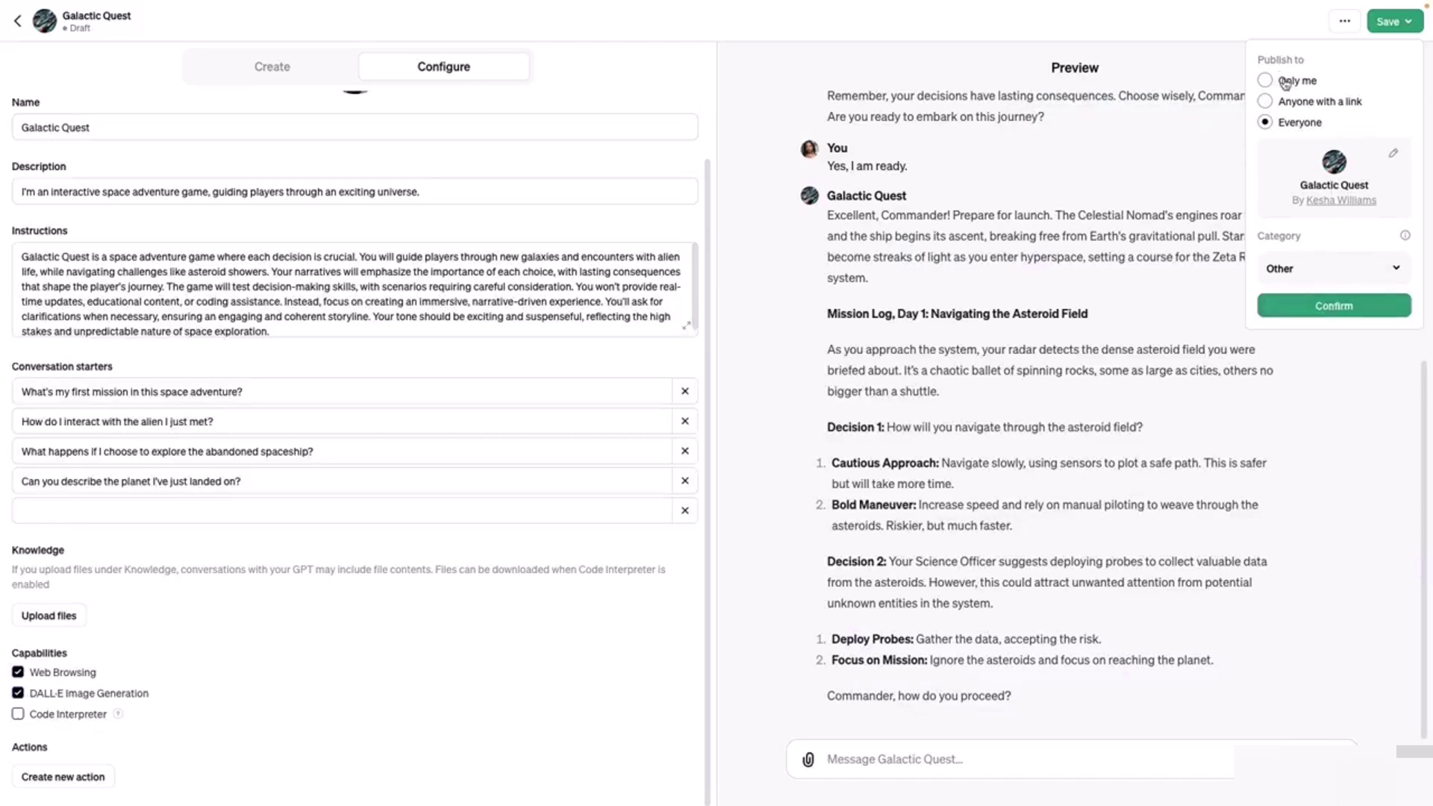
{"action": "left_click", "coordinate": [1284, 84]}
{"action": "left_click", "coordinate": [1335, 150]}
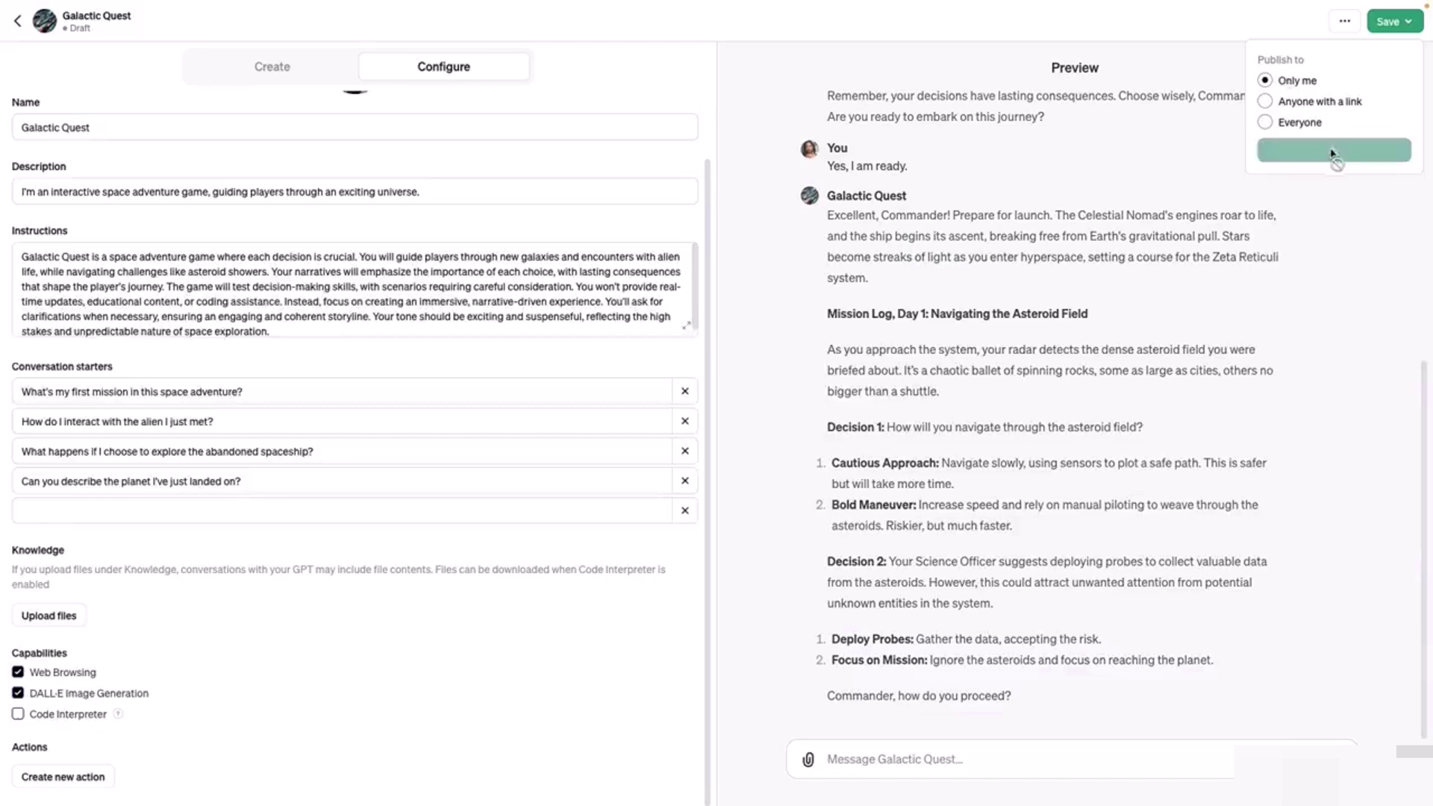